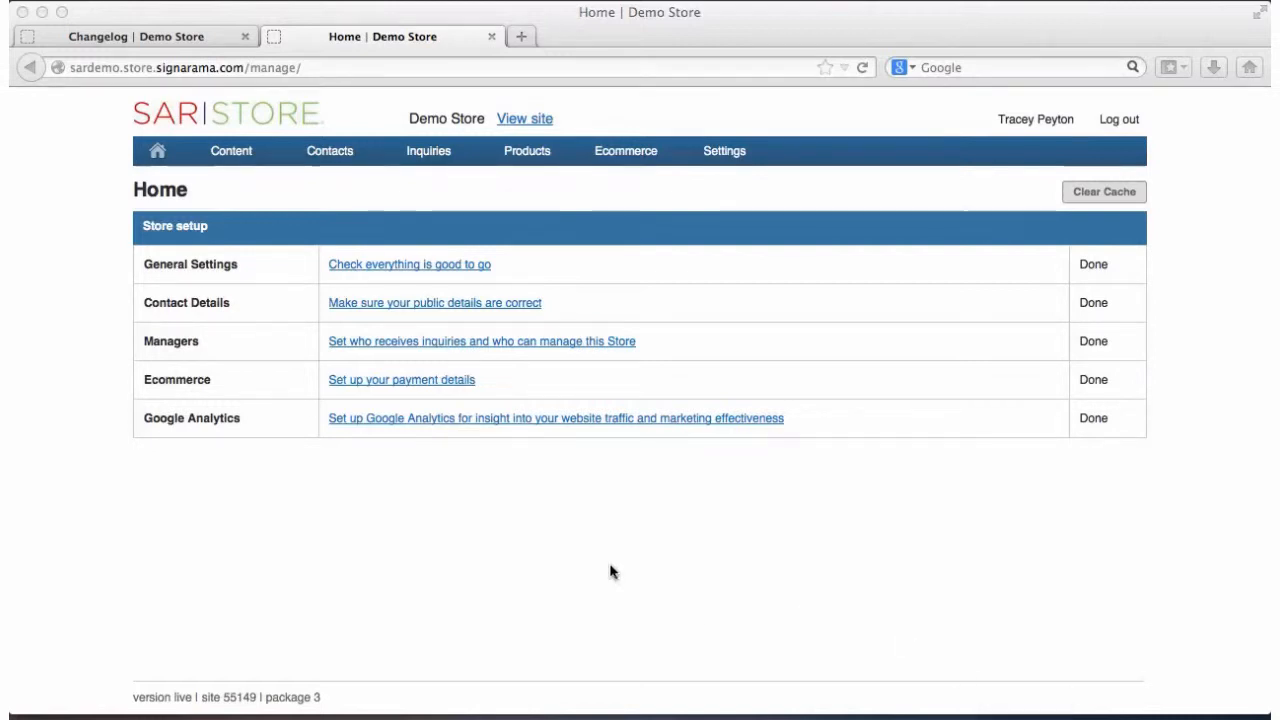
Open the attributes of the Forms page from the list of site pages.
{"action": "left_click", "coordinate": [239, 150]}
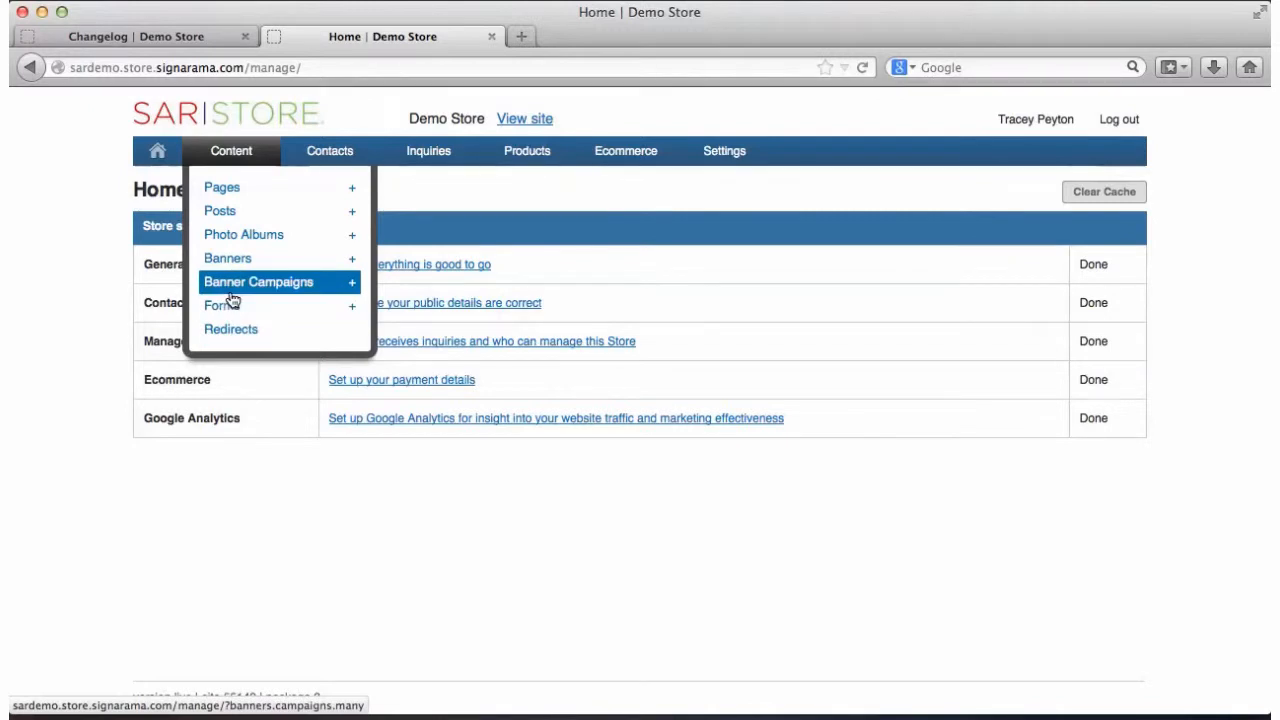
{"action": "left_click", "coordinate": [229, 192]}
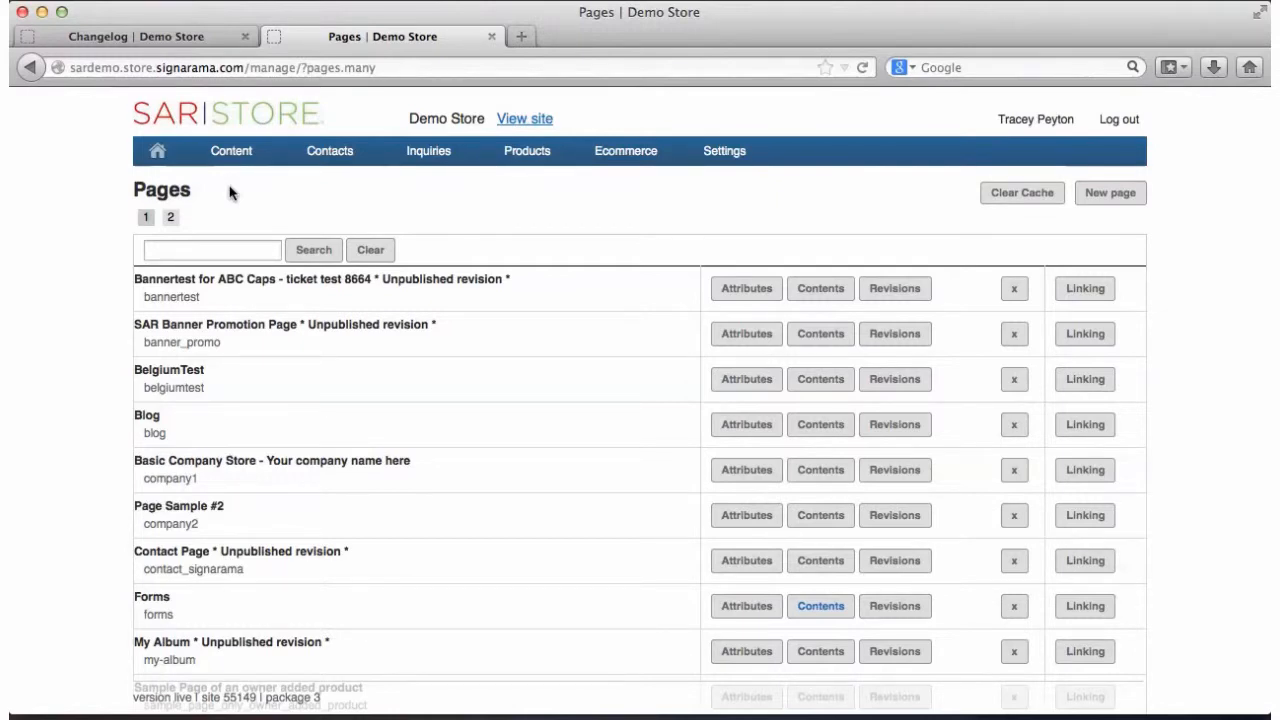
{"action": "scroll", "coordinate": [229, 192], "scroll_direction": "down", "scroll_amount": 1}
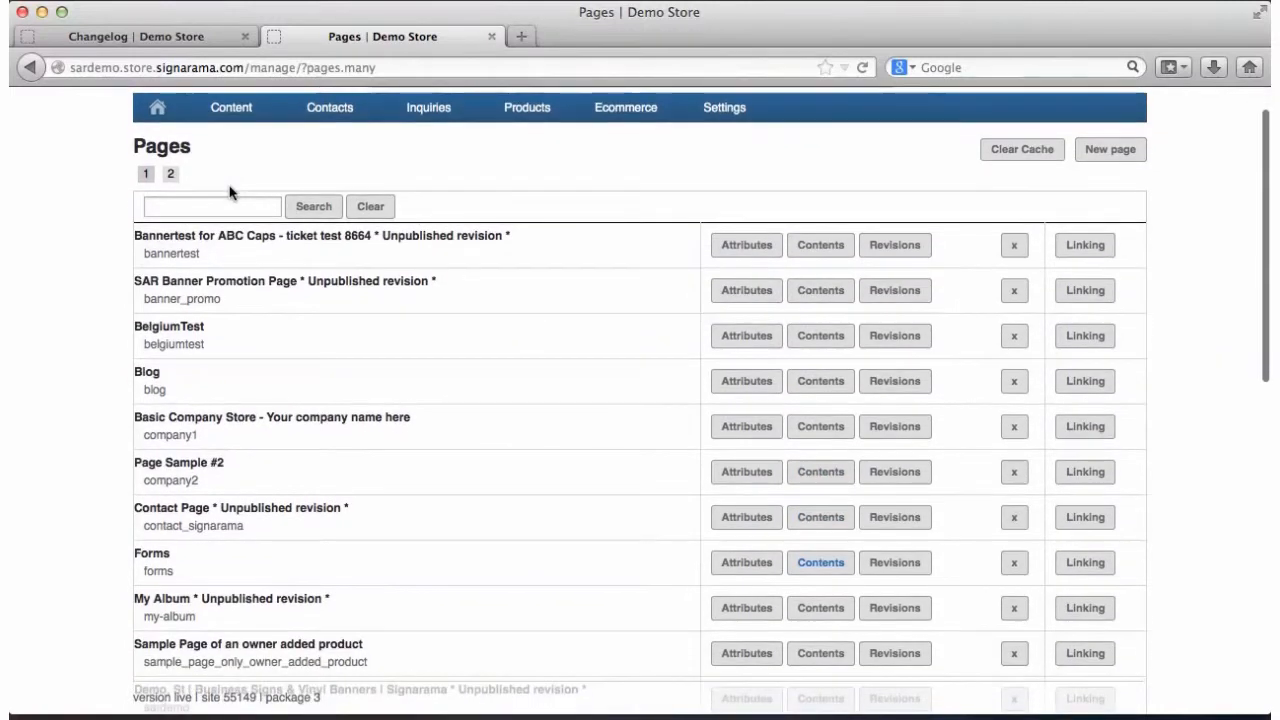
{"action": "scroll", "coordinate": [229, 192], "scroll_direction": "down", "scroll_amount": 2}
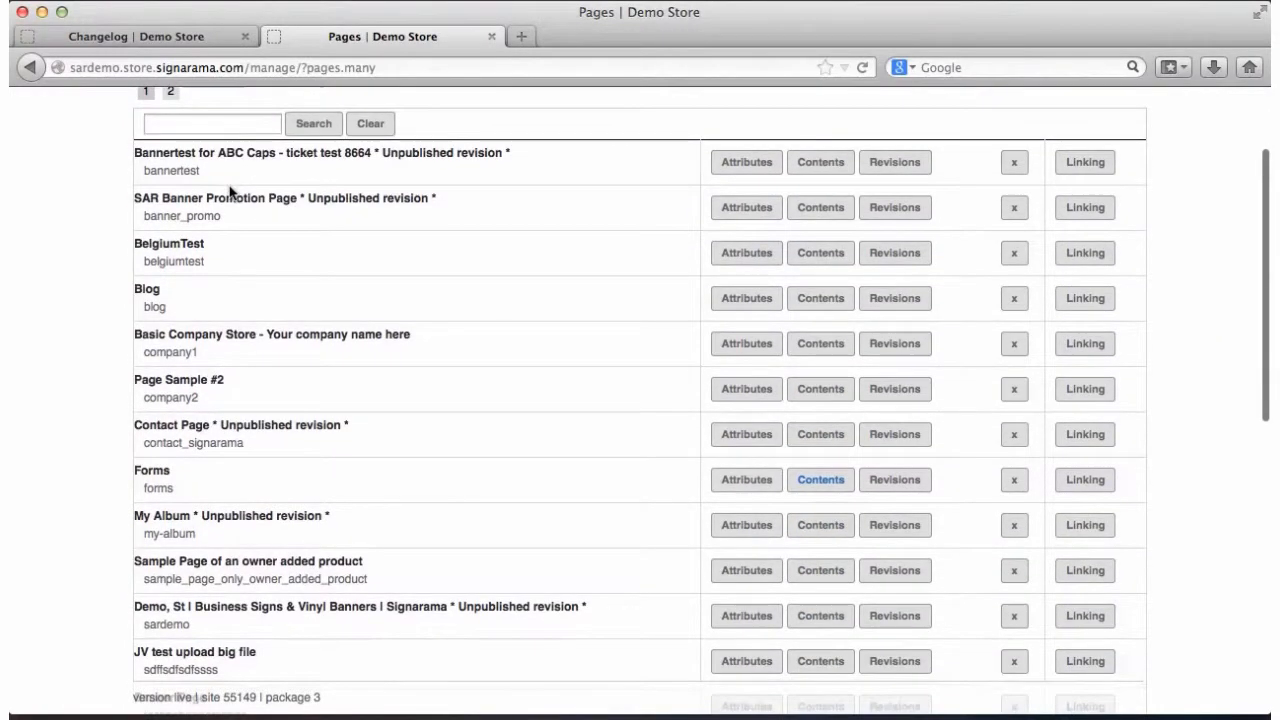
{"action": "scroll", "coordinate": [229, 192], "scroll_direction": "down", "scroll_amount": 1}
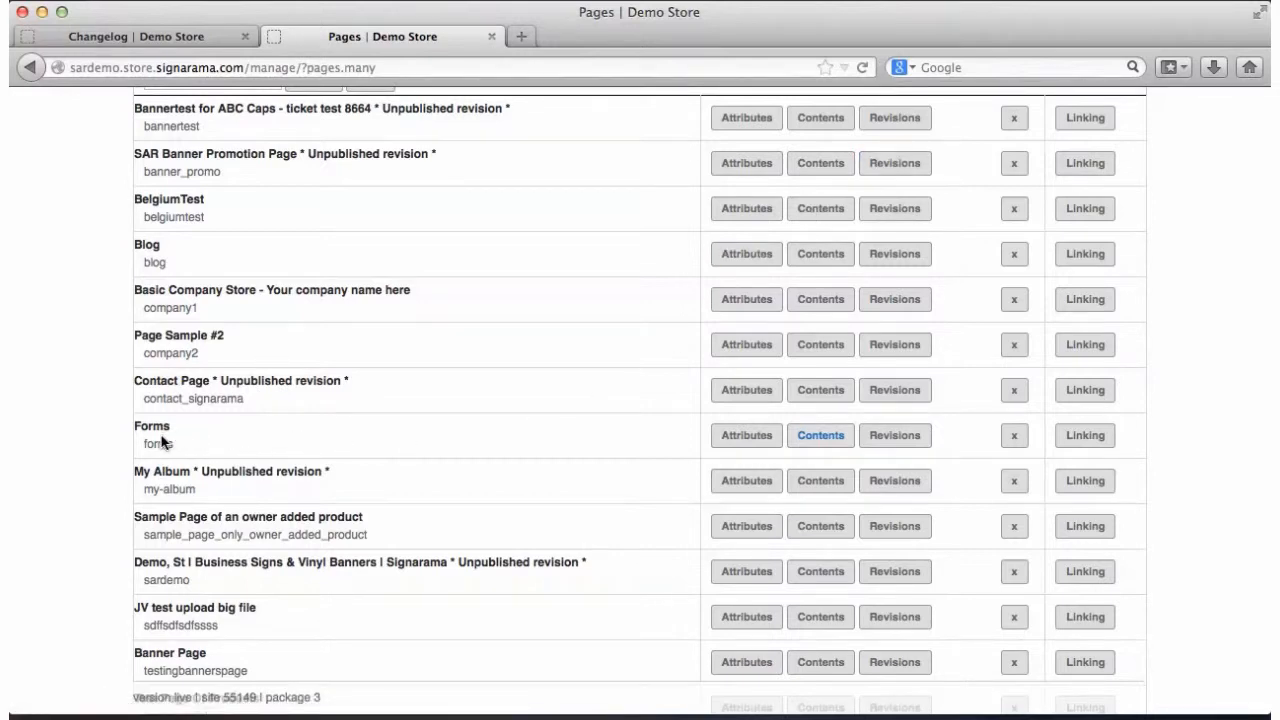
{"action": "left_click", "coordinate": [750, 442]}
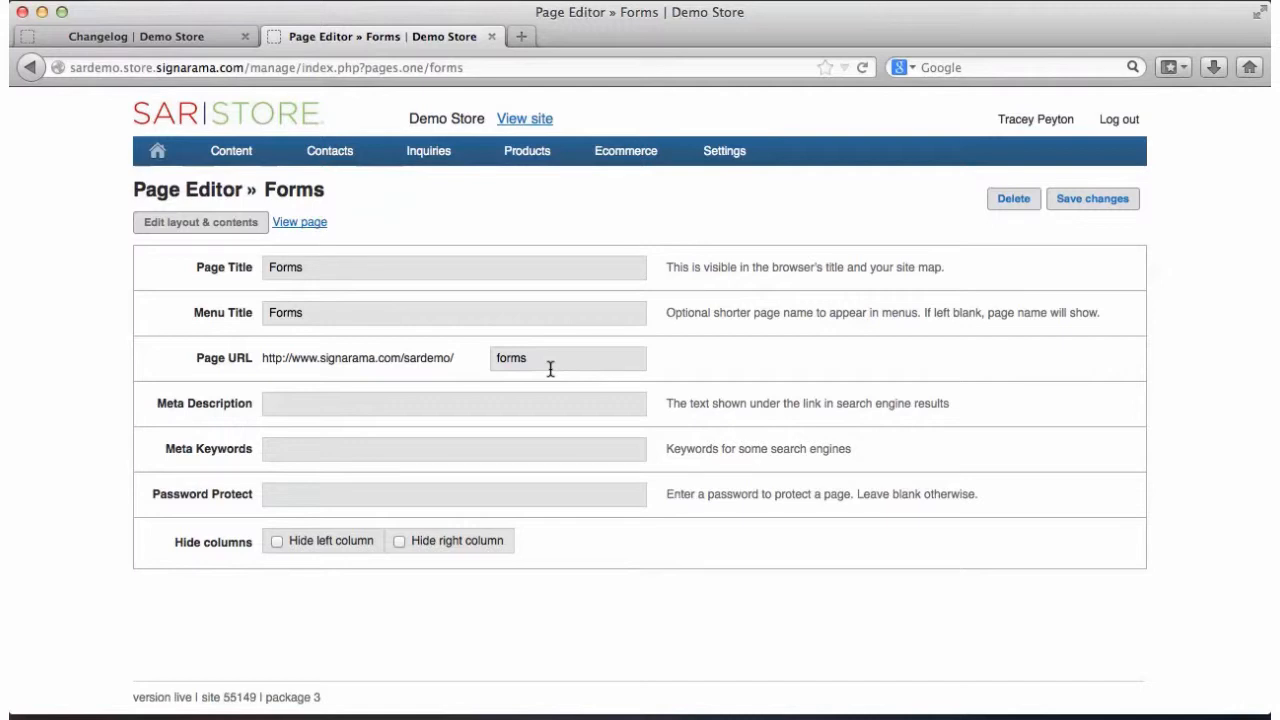
Review the Forms page's layout and contents, including the Artwork Upload Form module, and close the layout editor.
{"action": "left_click", "coordinate": [234, 229]}
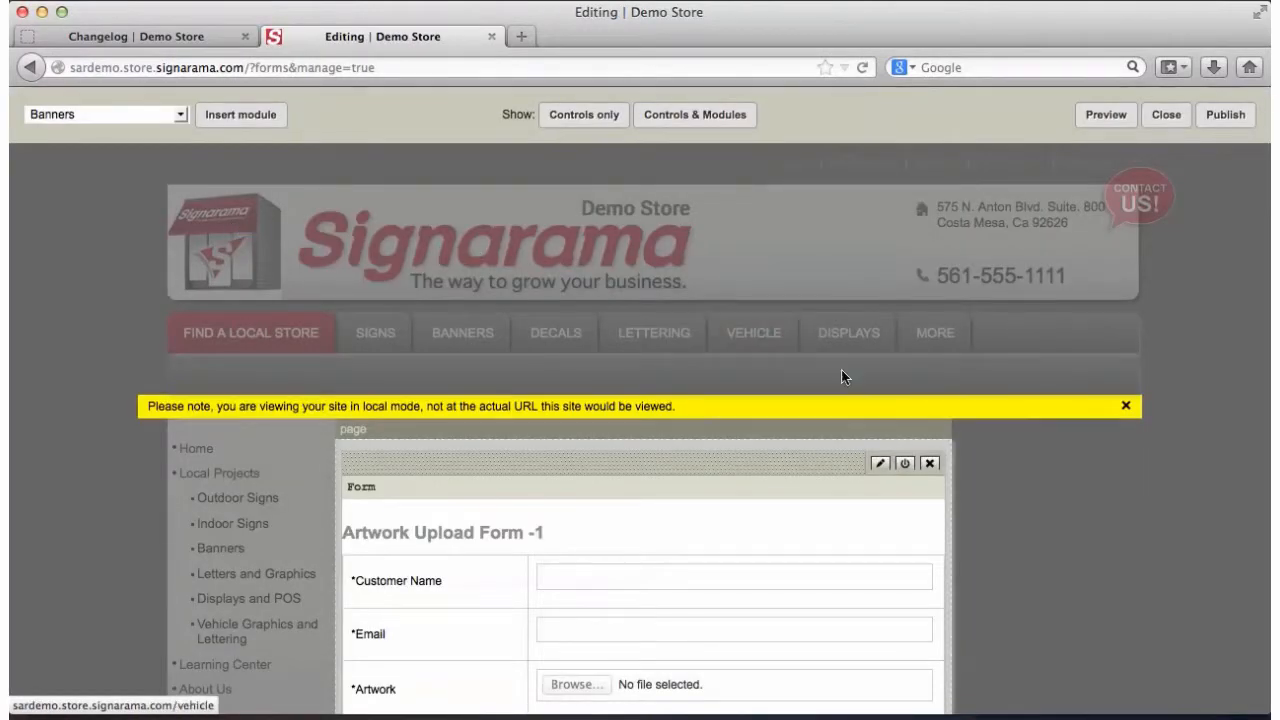
{"action": "scroll", "coordinate": [1032, 395], "scroll_direction": "down", "scroll_amount": 5}
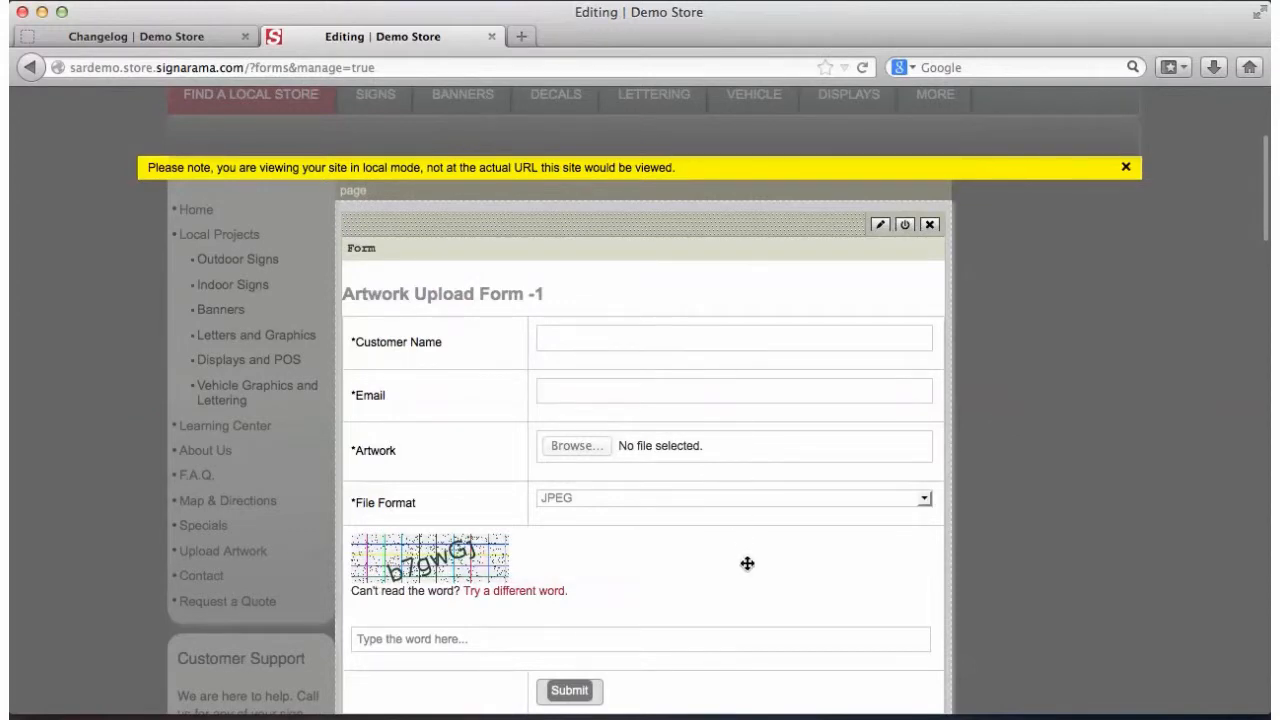
{"action": "scroll", "coordinate": [747, 558], "scroll_direction": "down", "scroll_amount": 3}
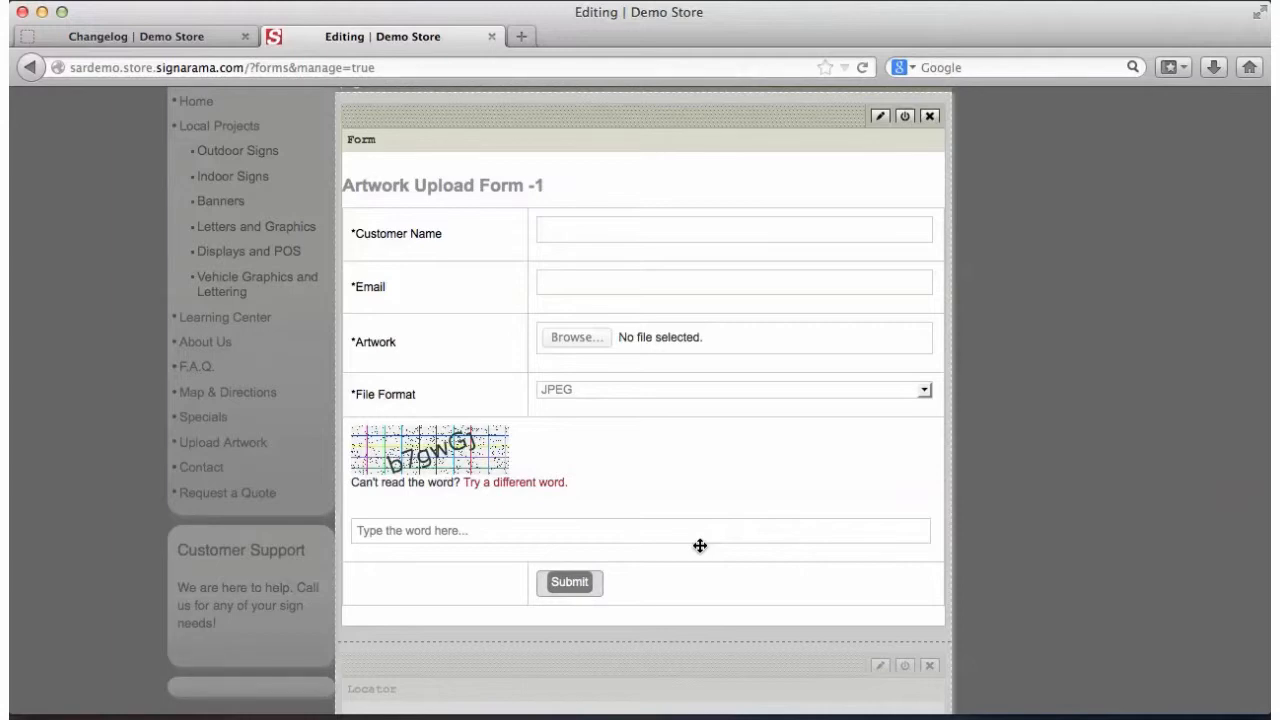
{"action": "scroll", "coordinate": [715, 505], "scroll_direction": "up", "scroll_amount": 3}
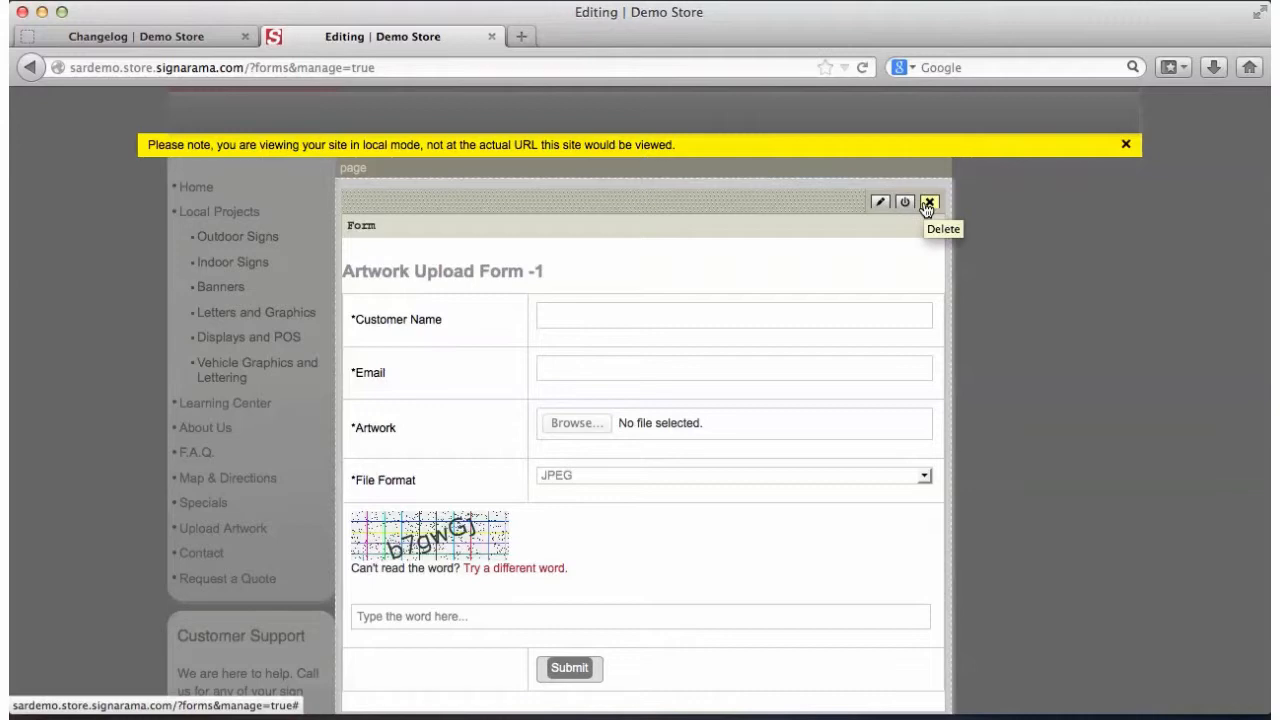
{"action": "scroll", "coordinate": [927, 205], "scroll_direction": "up", "scroll_amount": 5}
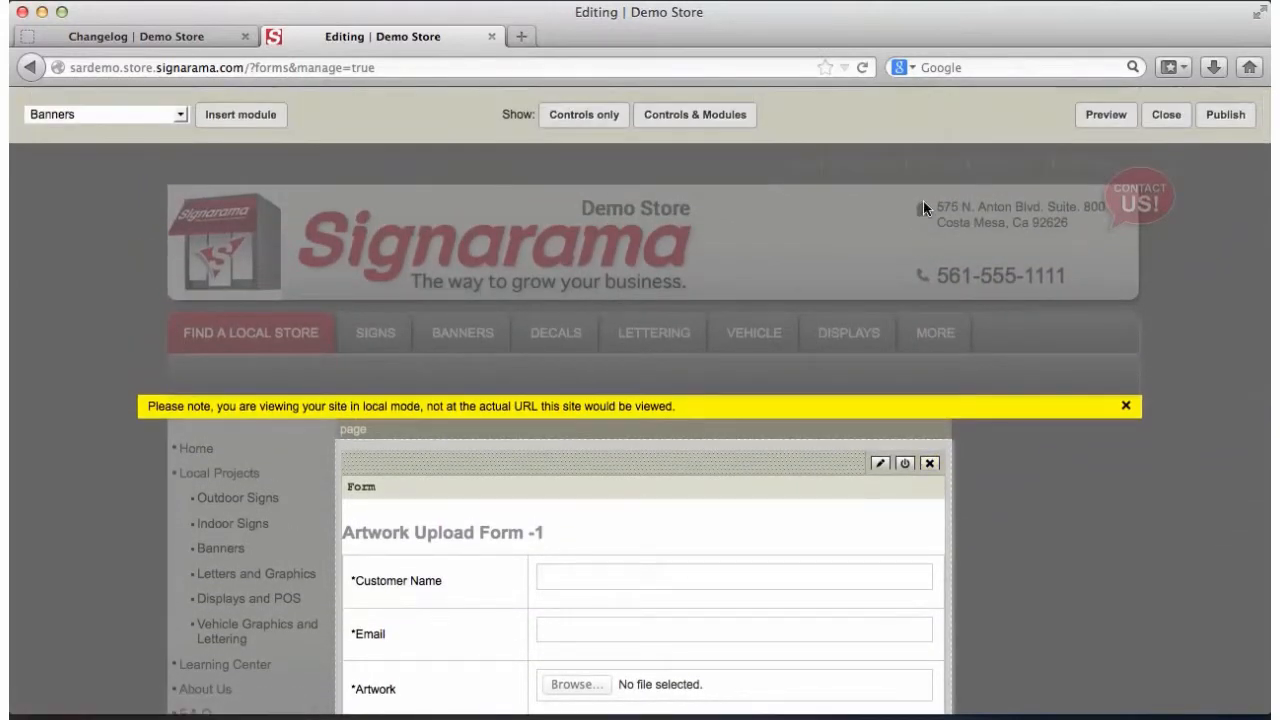
{"action": "left_click", "coordinate": [1175, 116]}
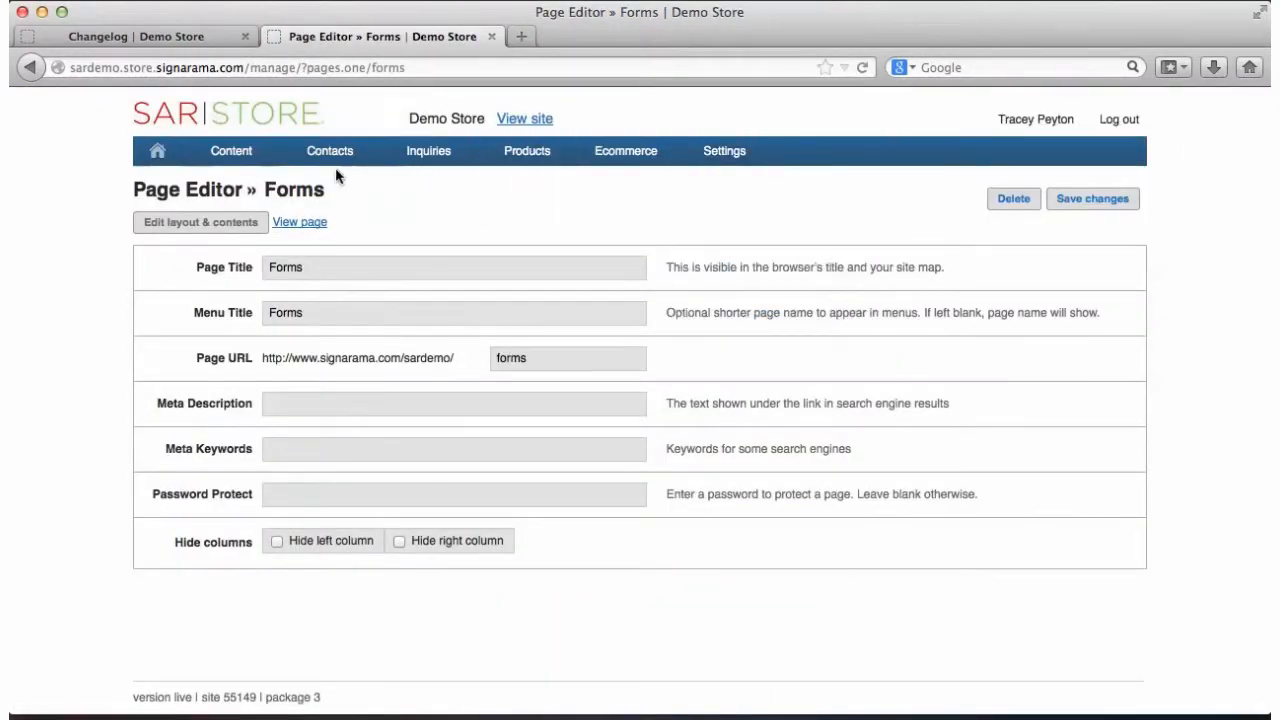
Return to the list of site pages and search it for "form".
{"action": "mouse_move", "coordinate": [228, 152]}
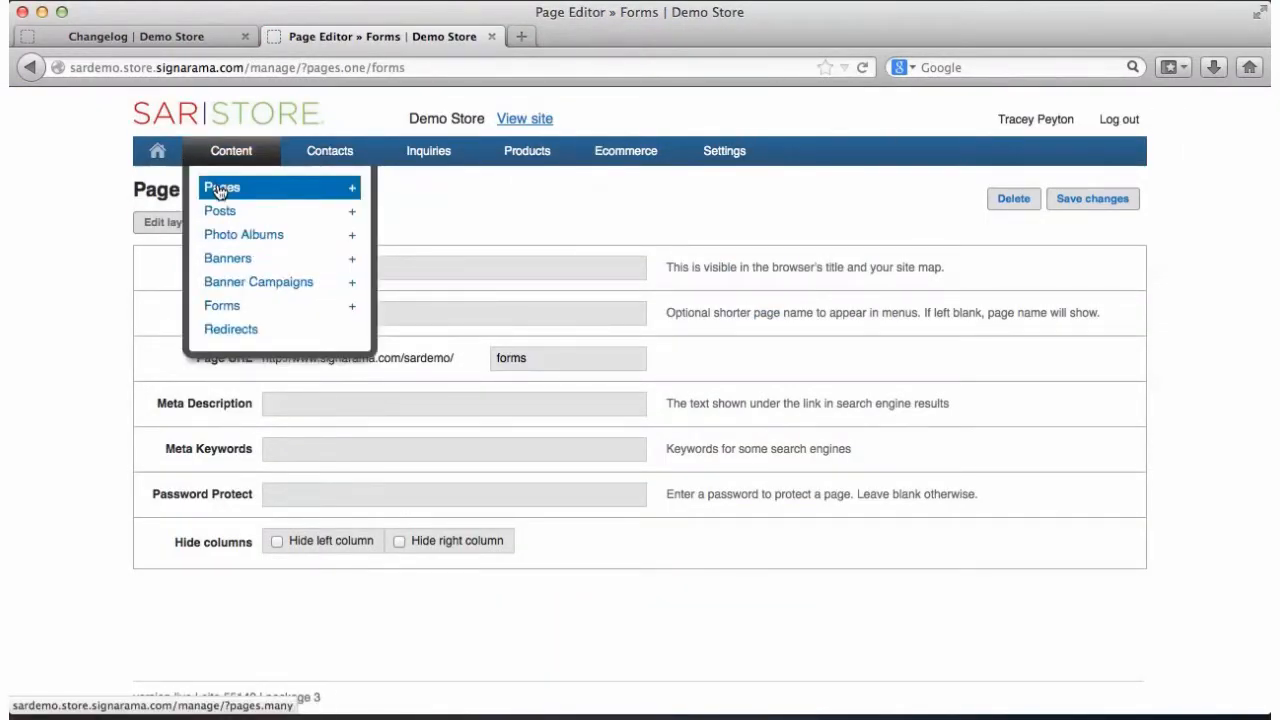
{"action": "left_click", "coordinate": [220, 190]}
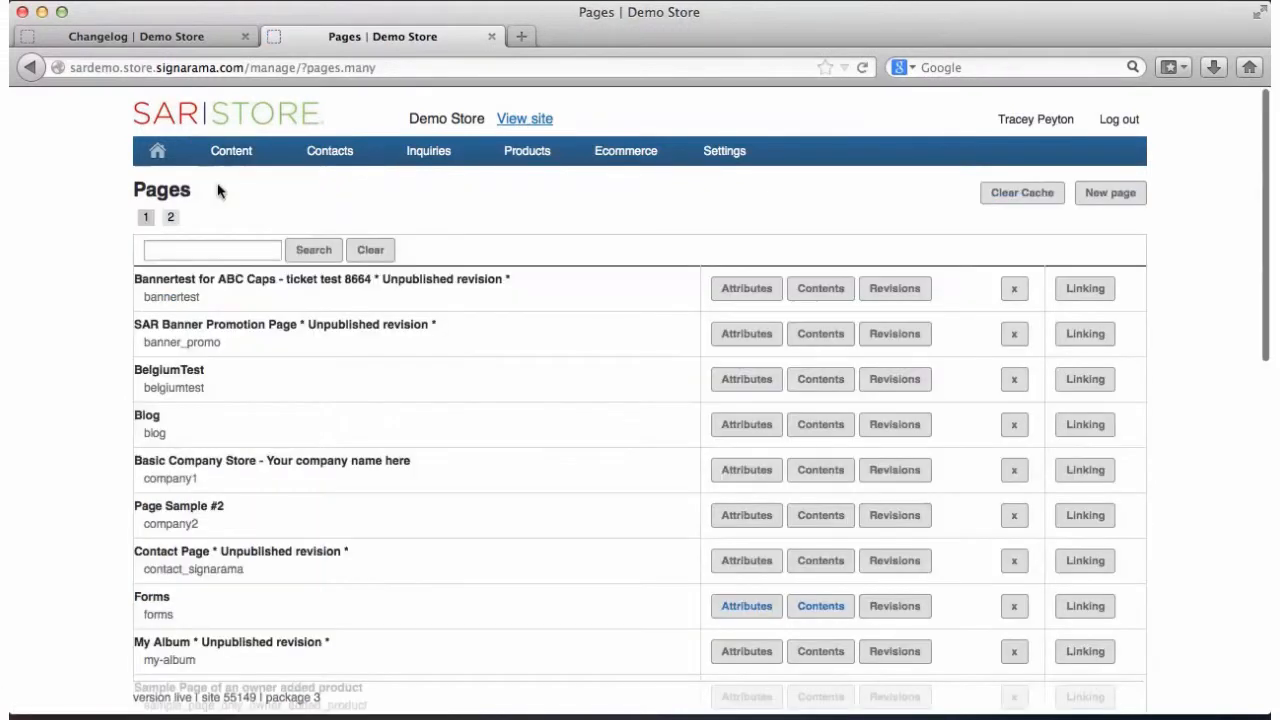
{"action": "left_click", "coordinate": [183, 251]}
{"action": "type", "text": "form"}
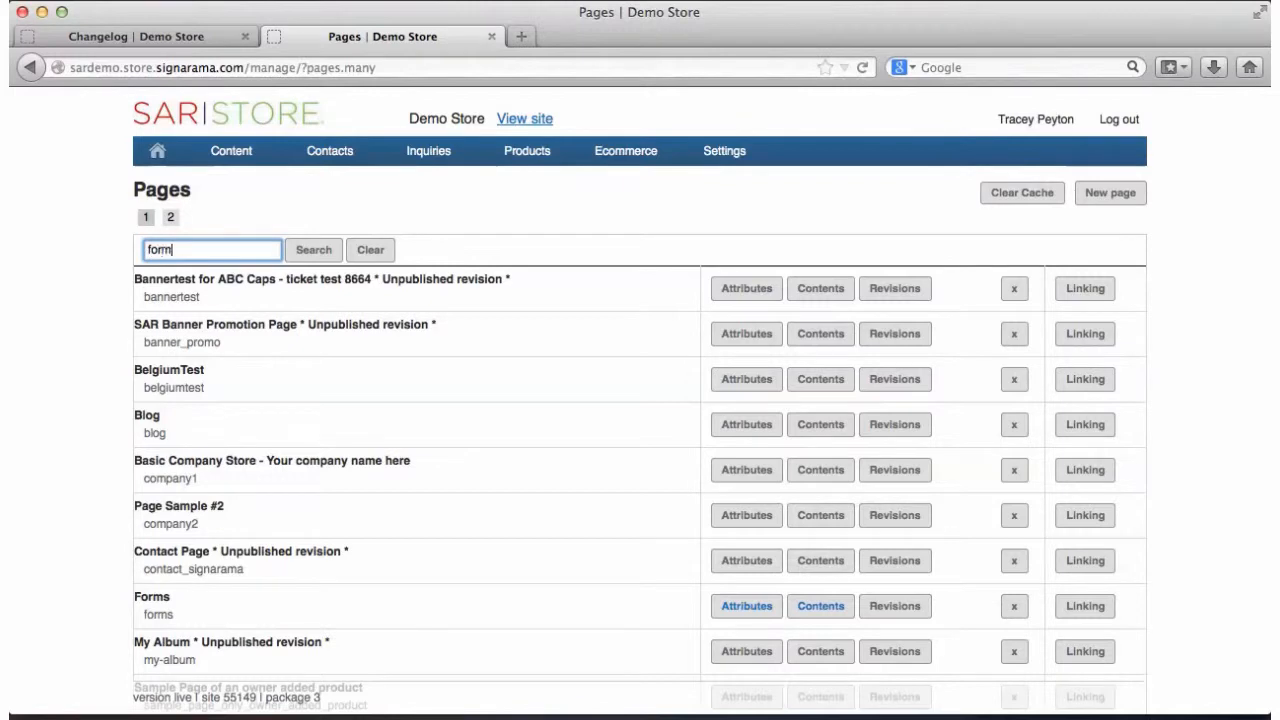
{"action": "left_click", "coordinate": [300, 250]}
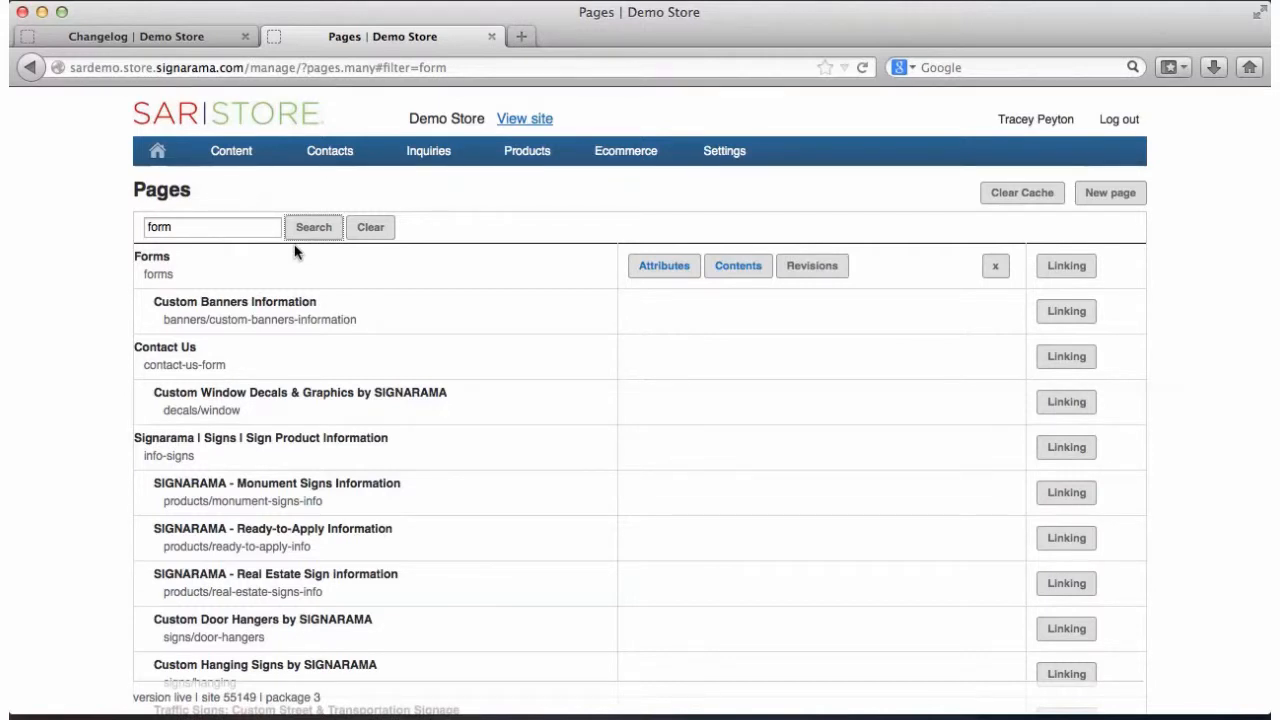
Start a new page and fill in both its page title and menu title with the owner's first name in possessive form plus "Special Graphics".
{"action": "left_click", "coordinate": [1119, 197]}
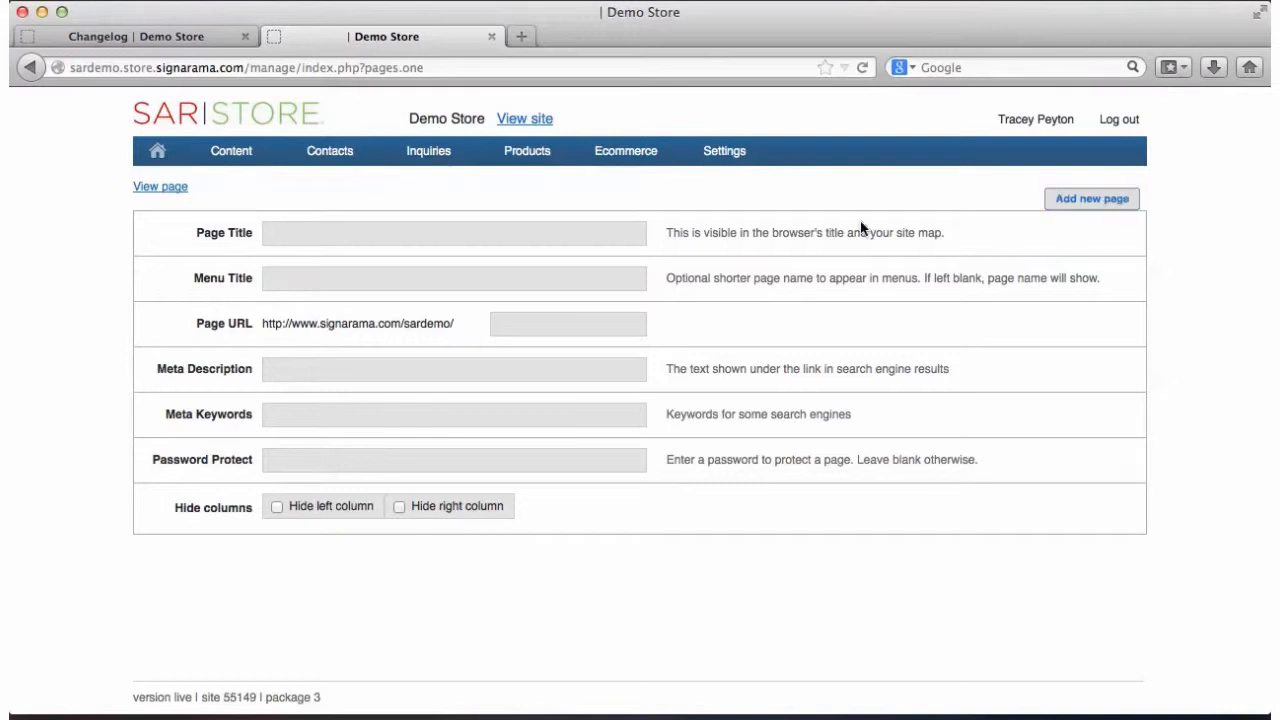
{"action": "left_click", "coordinate": [306, 232]}
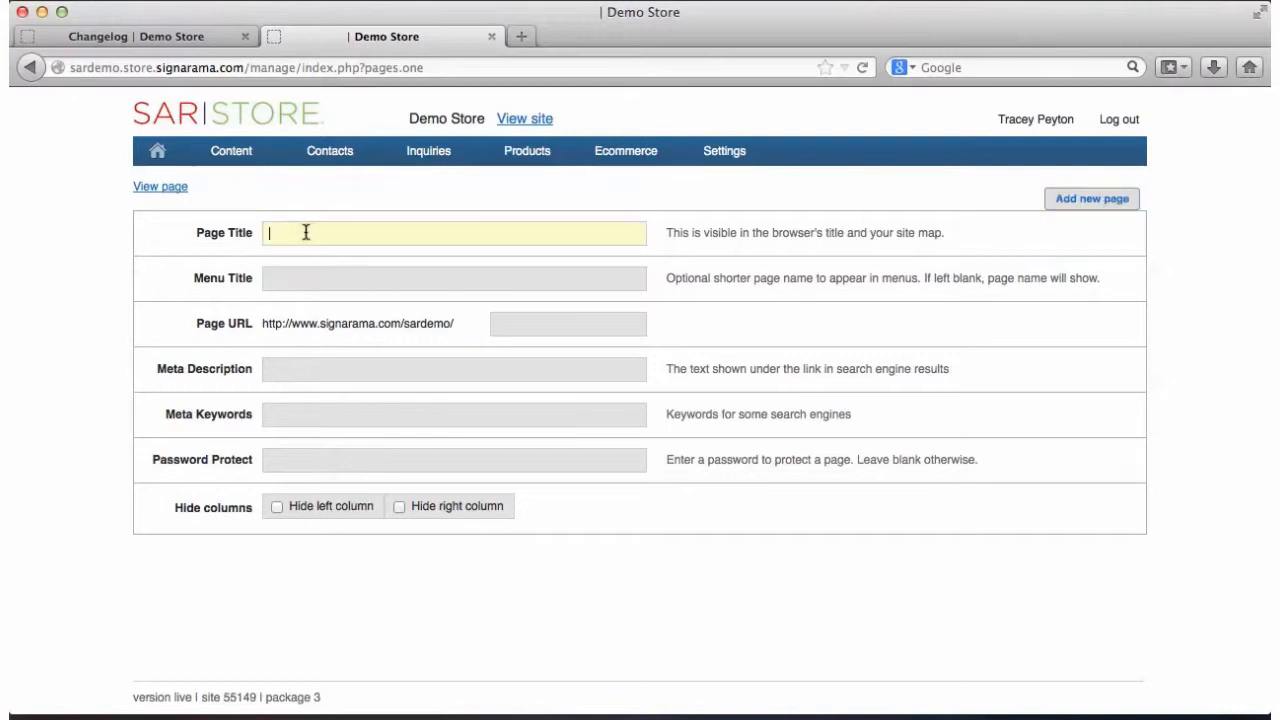
{"action": "type", "text": "Tracey's Special Graphics"}
{"action": "left_click", "coordinate": [297, 279]}
{"action": "type", "text": "Tra"}
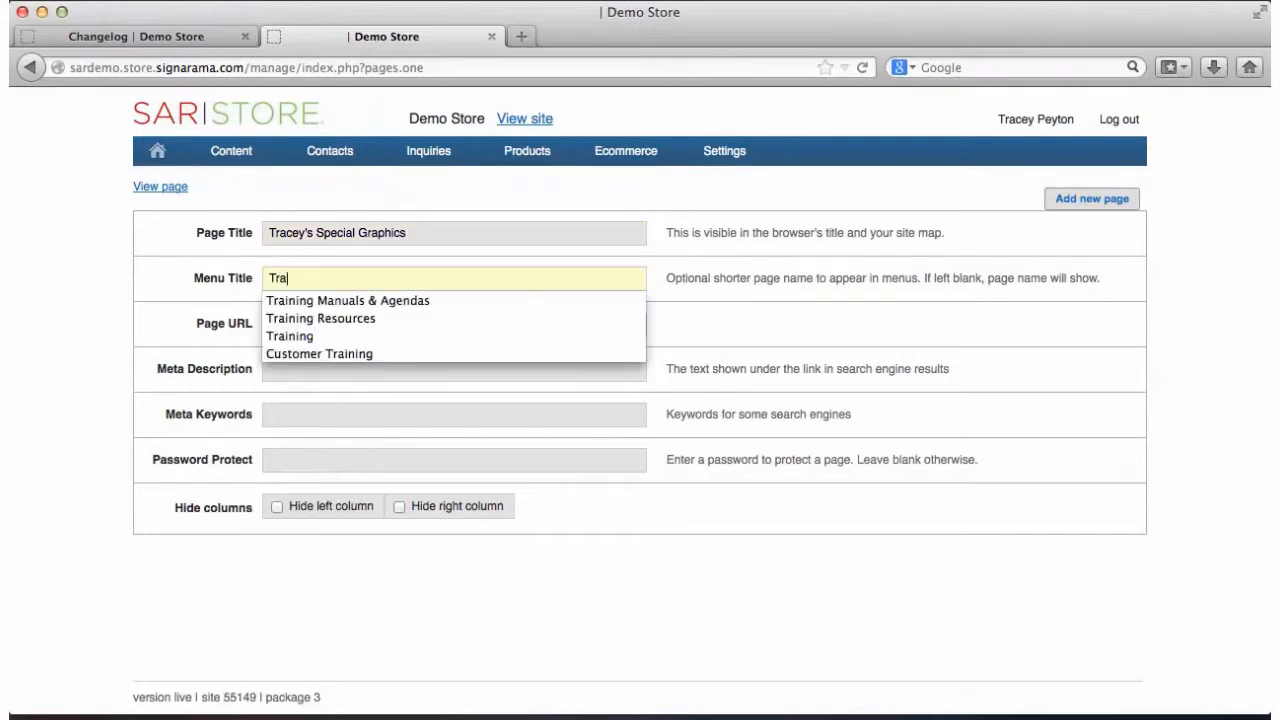
{"action": "type", "text": "cey's "}
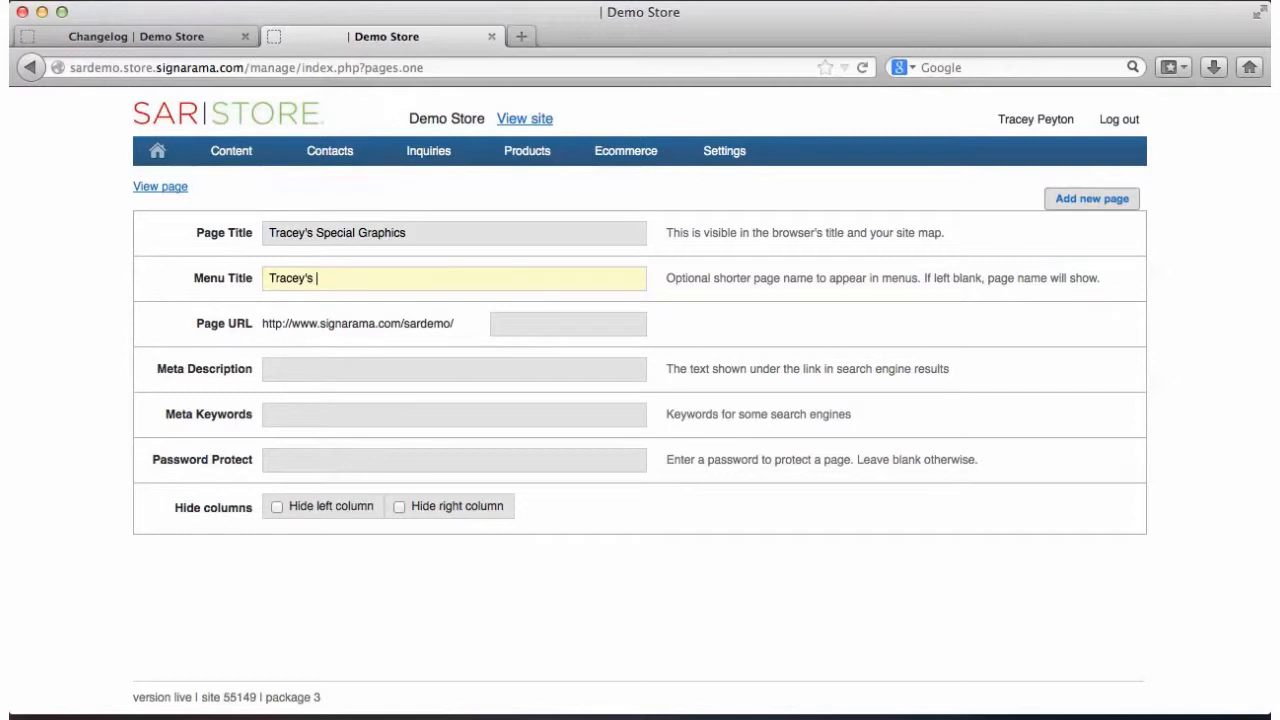
{"action": "type", "text": "Special Graphics"}
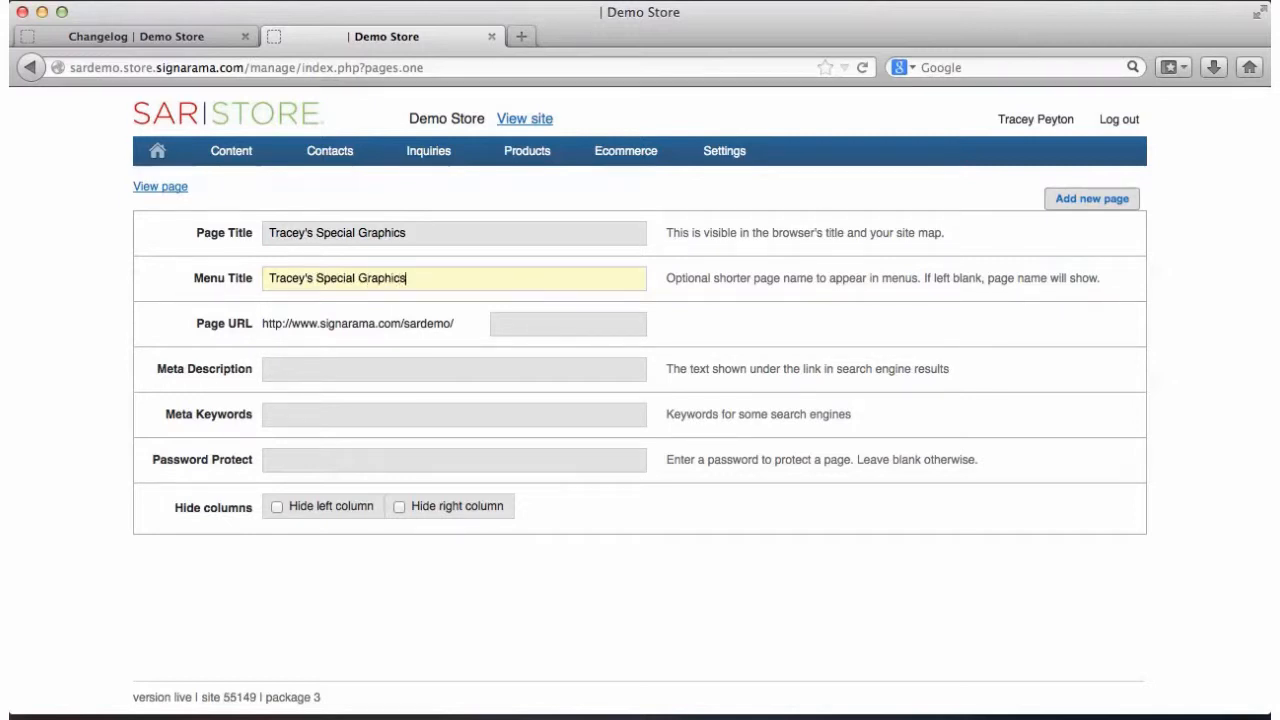
Set the page URL to the owner's first name with an s, followed by "-graphics", and add the page to the site.
{"action": "left_click", "coordinate": [503, 325]}
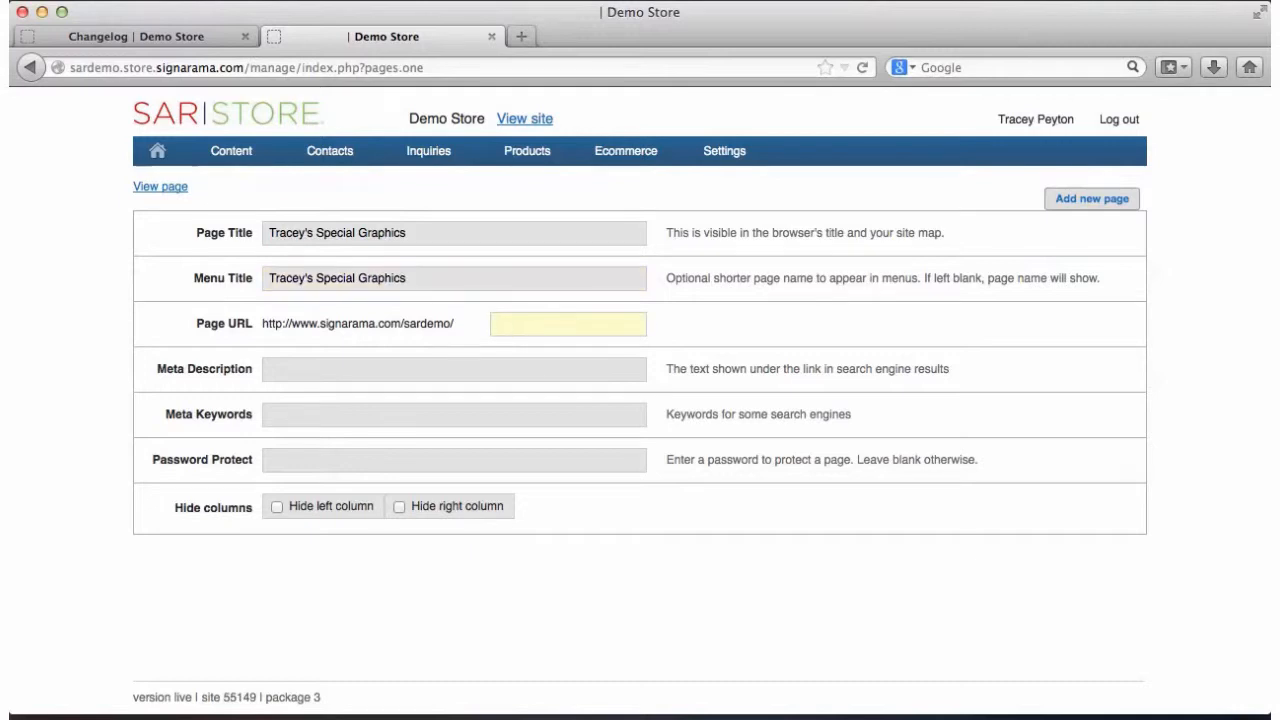
{"action": "type", "text": "traceys-graphics"}
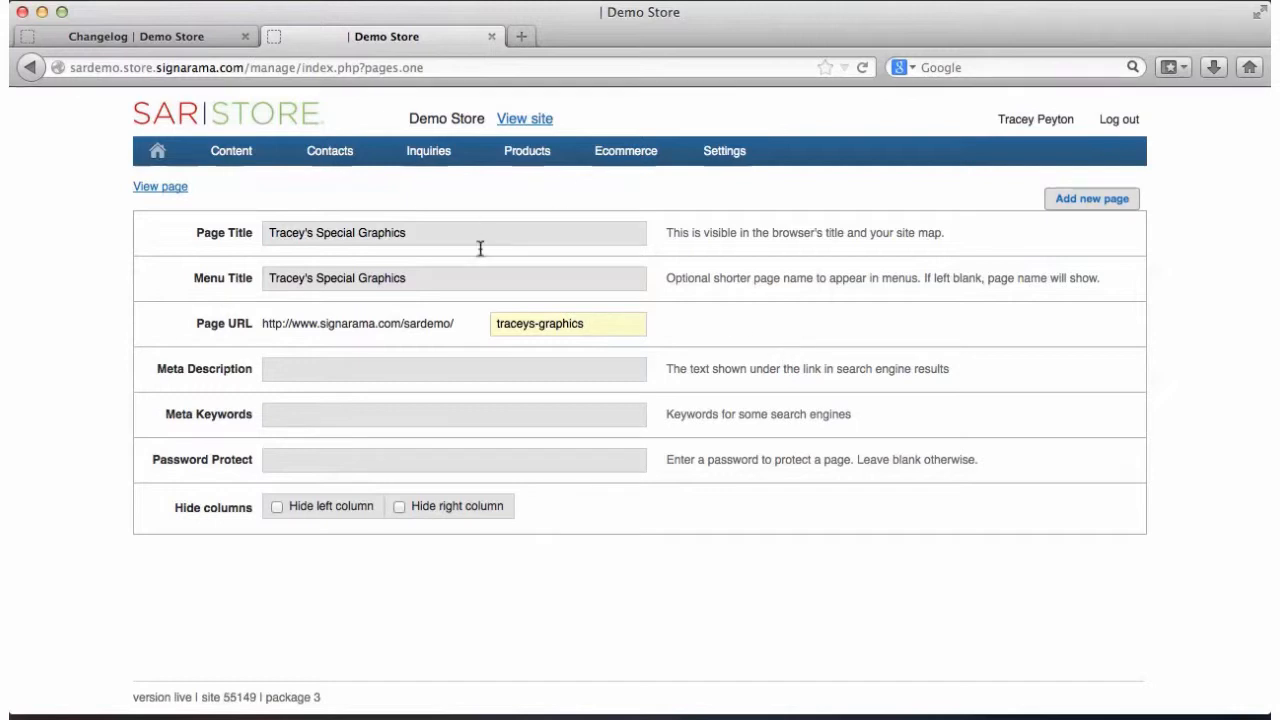
{"action": "left_click", "coordinate": [1066, 203]}
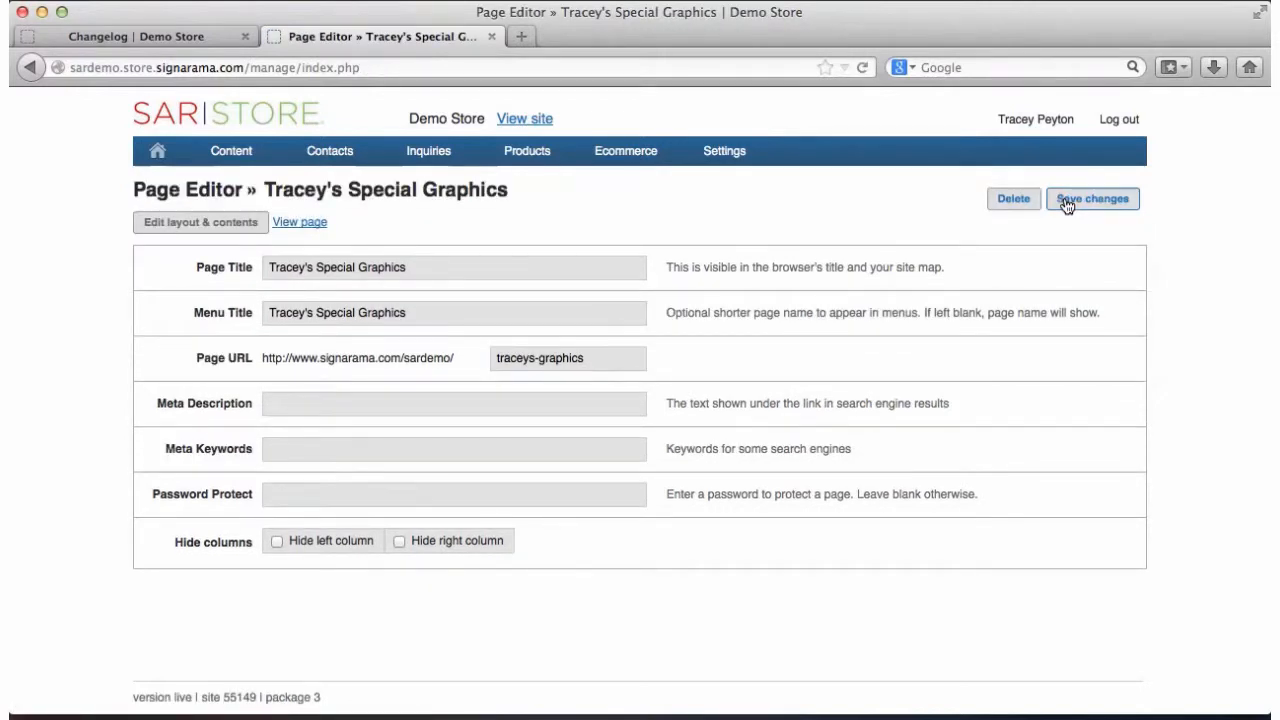
Replace the new page's placeholder text with "We specialize in graphics for your vehicle and banners. Signarama has created these custom graphics just for you.".
{"action": "left_click", "coordinate": [227, 232]}
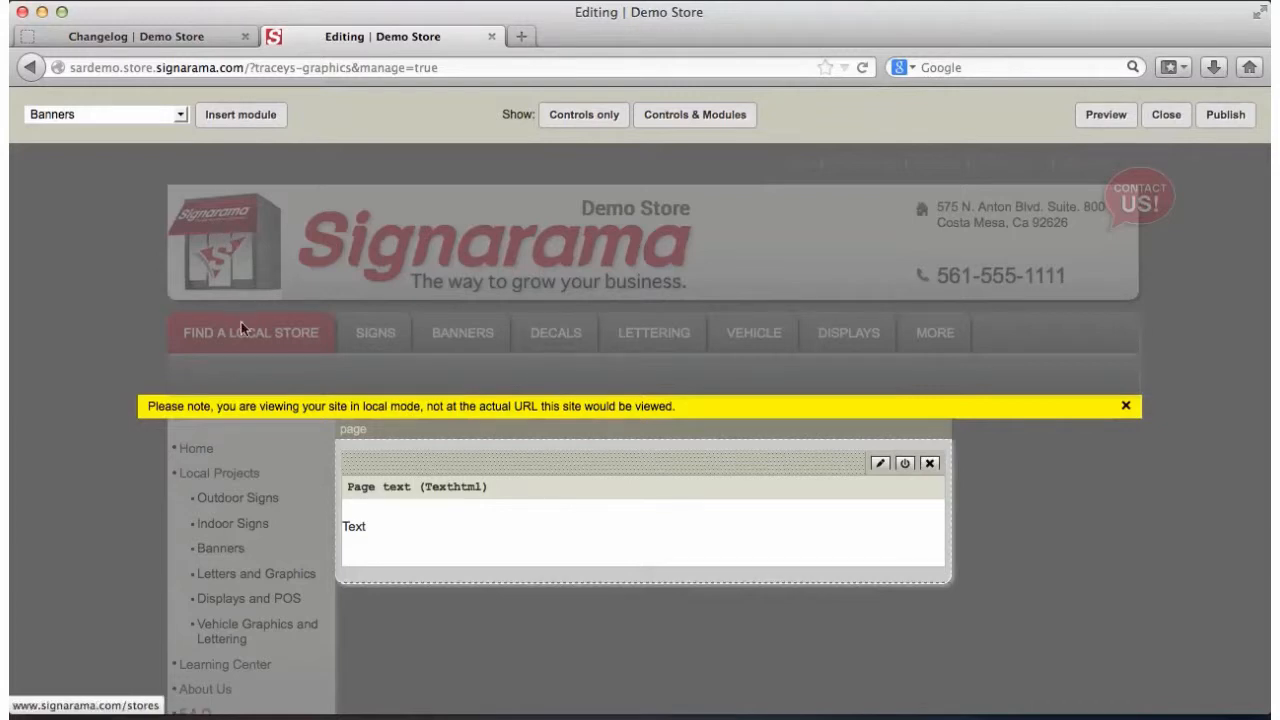
{"action": "scroll", "coordinate": [314, 304], "scroll_direction": "down", "scroll_amount": 2}
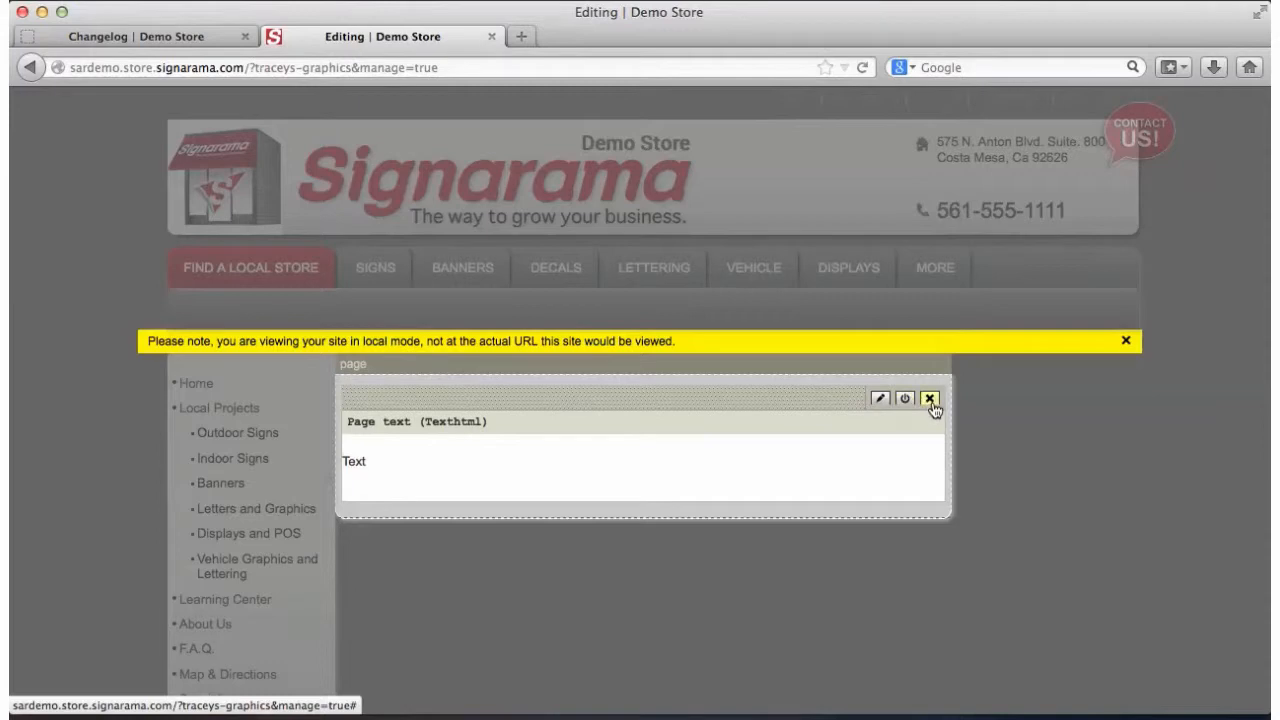
{"action": "left_click", "coordinate": [879, 400]}
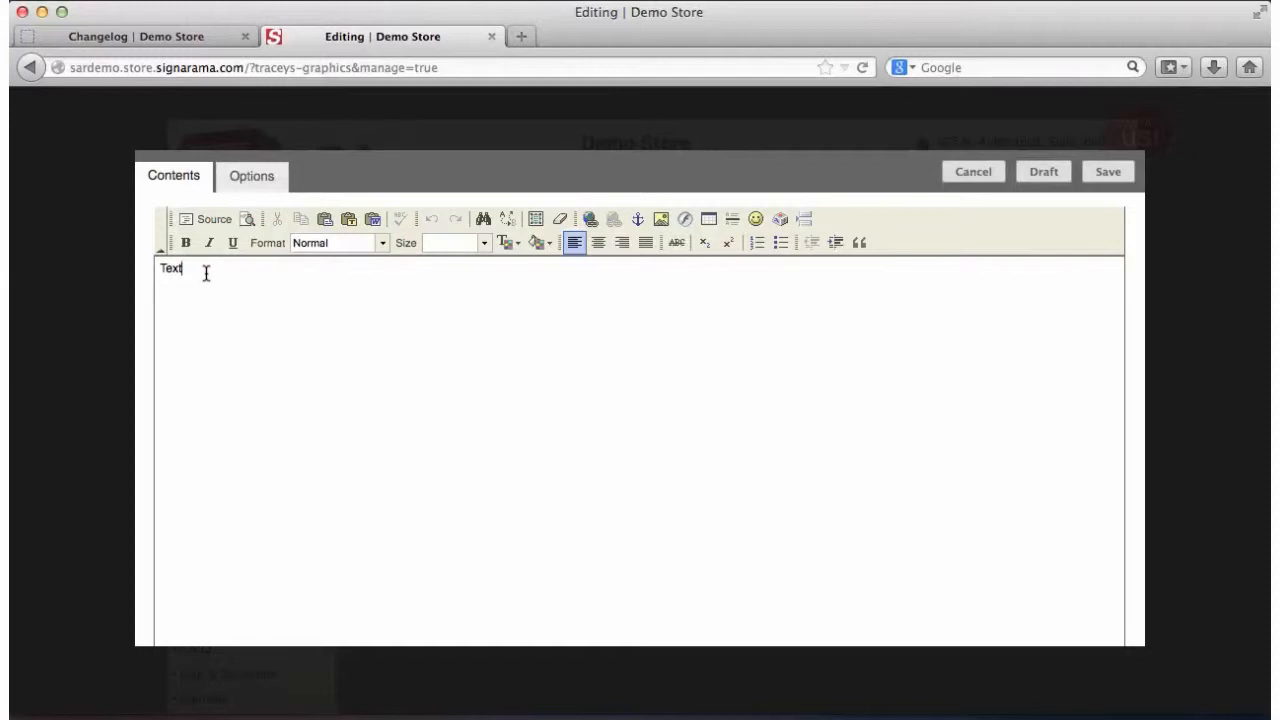
{"action": "left_click_drag", "start_coordinate": [206, 273], "coordinate": [136, 277]}
{"action": "type", "text": "We specialize in graphics for your vehicle and banners. Signarama has created these custom graphi"}
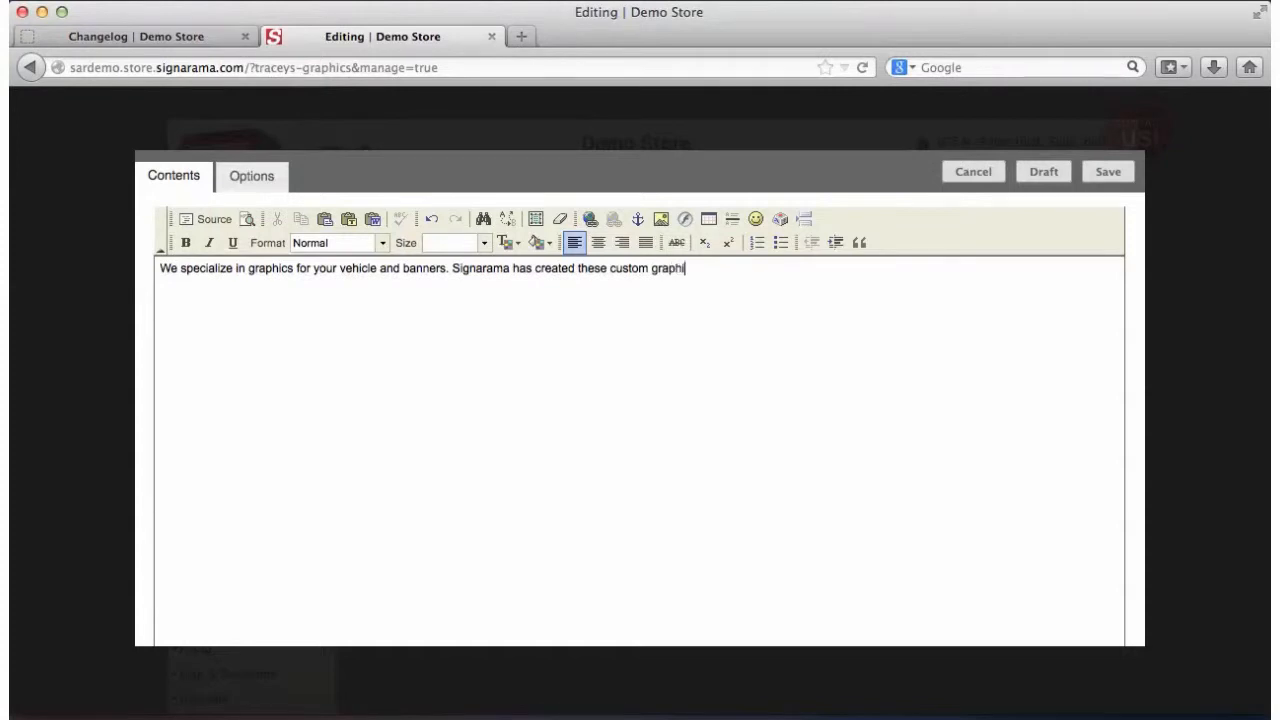
{"action": "type", "text": "cs just for you."}
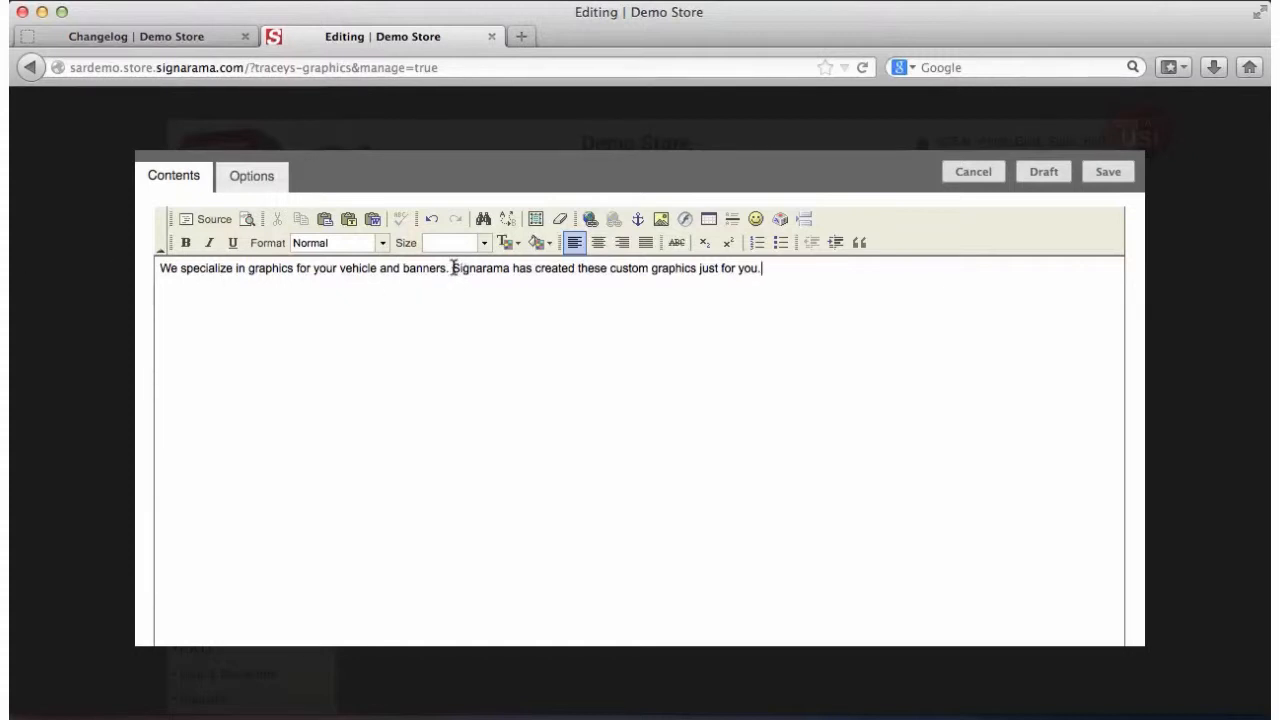
Make the whole page text bold, italic and centred.
{"action": "left_click_drag", "start_coordinate": [764, 268], "coordinate": [173, 254]}
{"action": "left_click", "coordinate": [186, 243]}
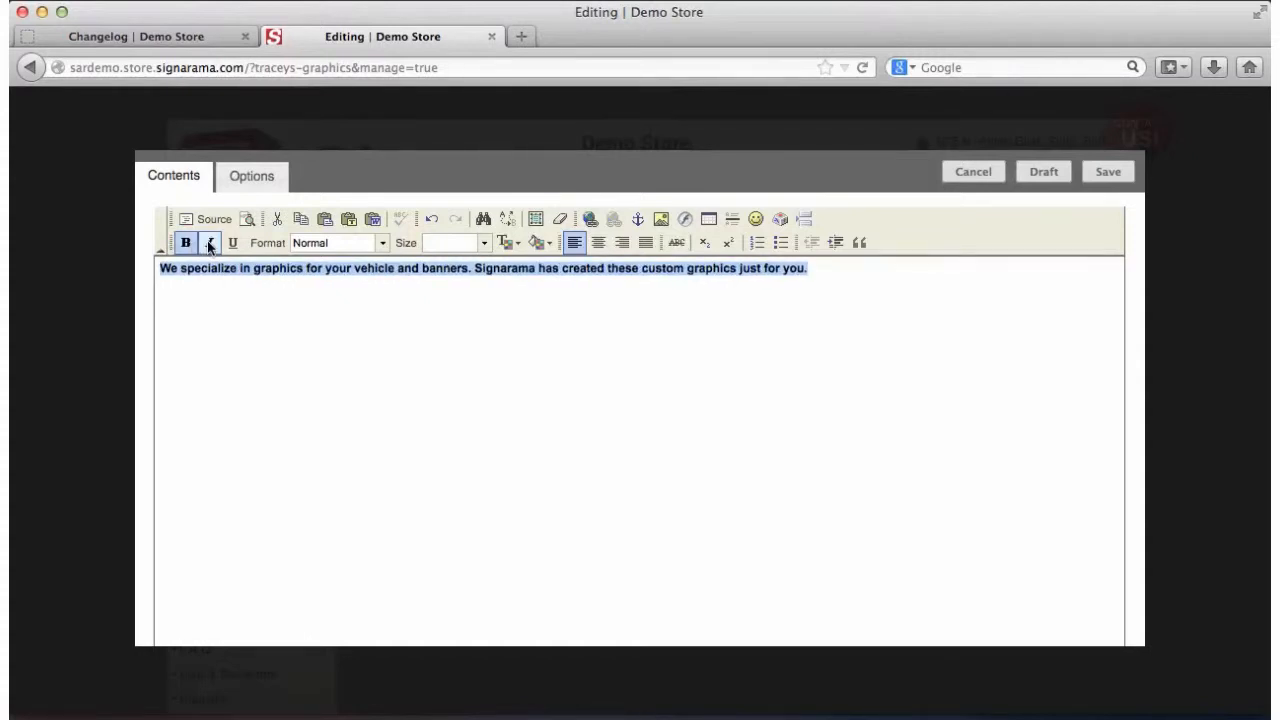
{"action": "left_click", "coordinate": [209, 243]}
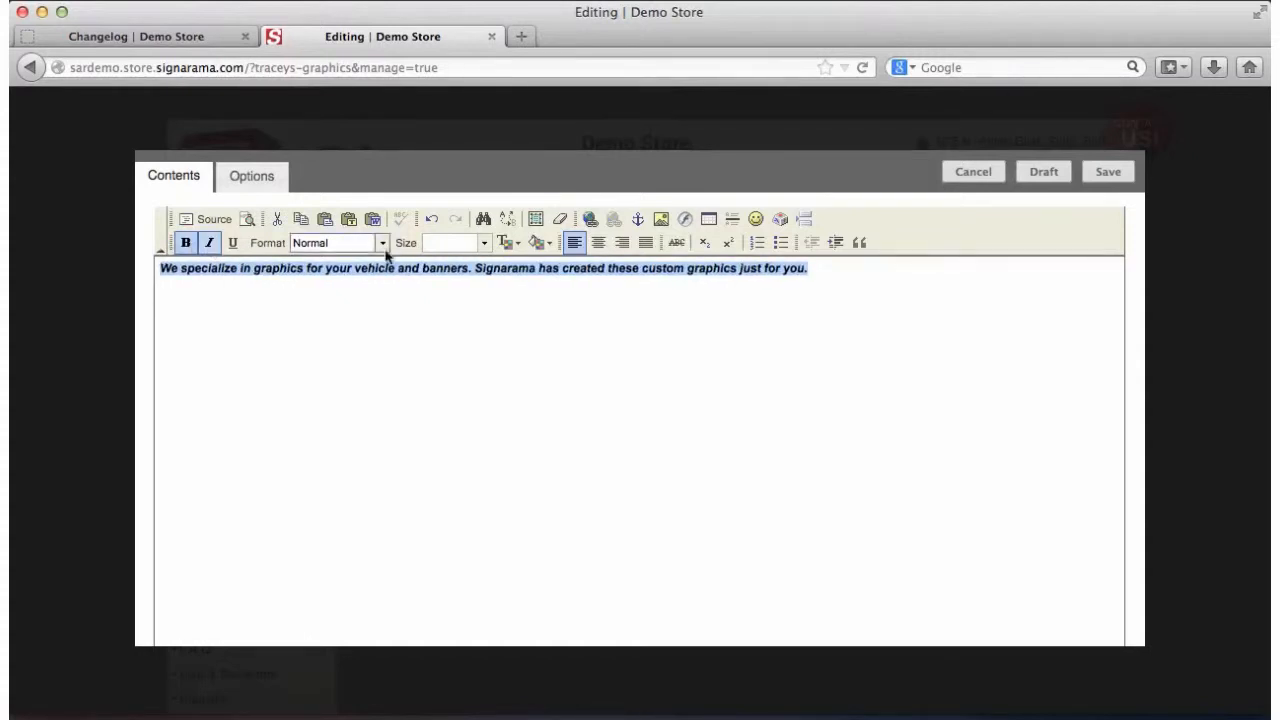
{"action": "left_click", "coordinate": [597, 243]}
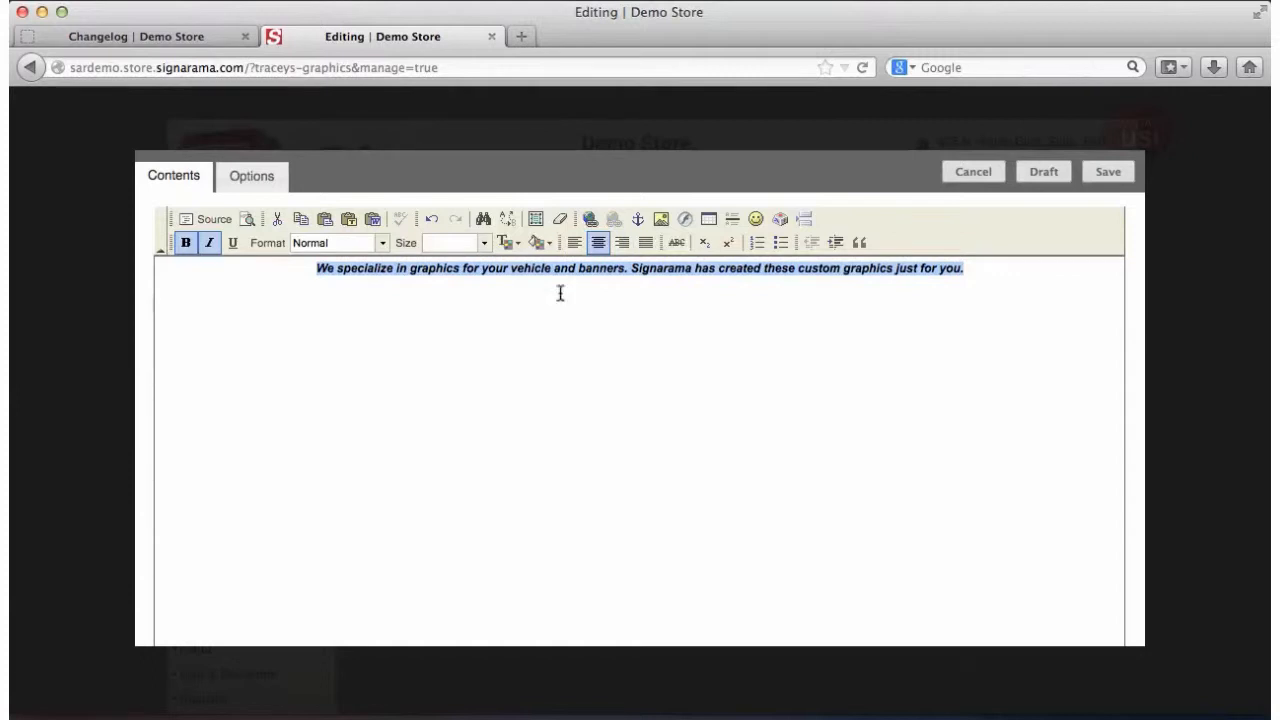
Apply the Heading 2 format to the page text and start a new paragraph before "Signarama has created".
{"action": "left_click", "coordinate": [382, 245]}
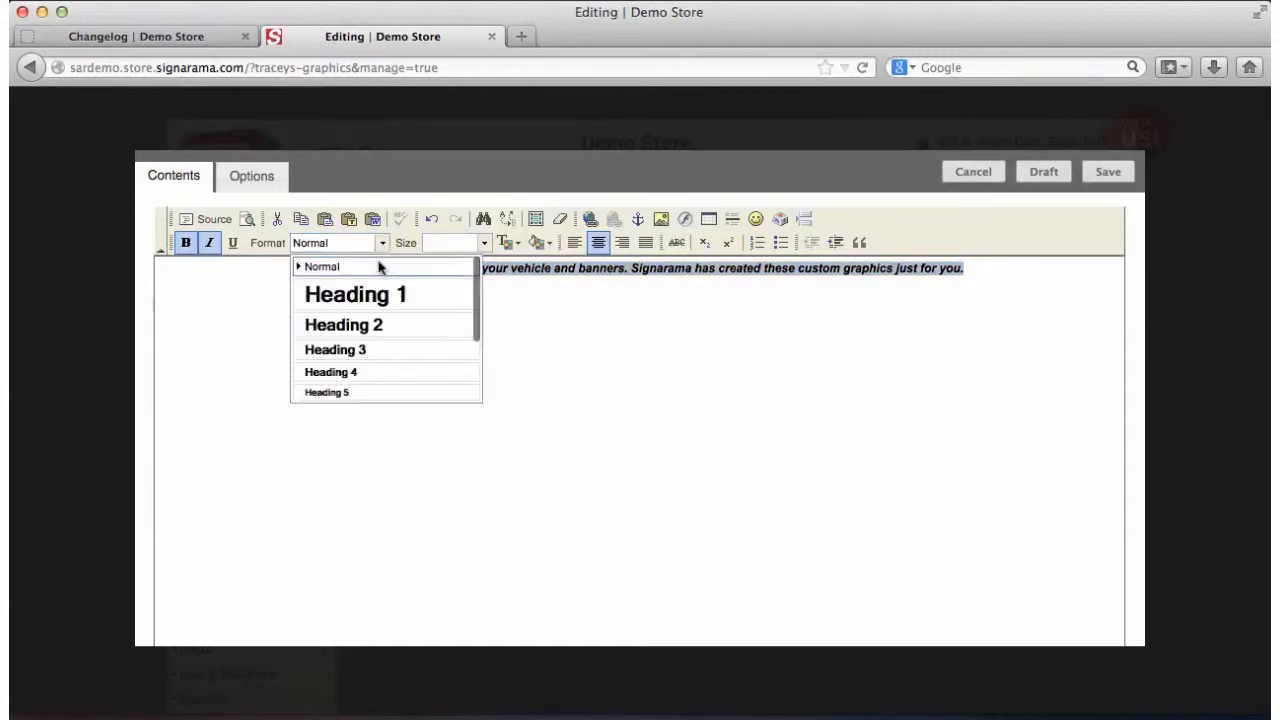
{"action": "left_click", "coordinate": [380, 330]}
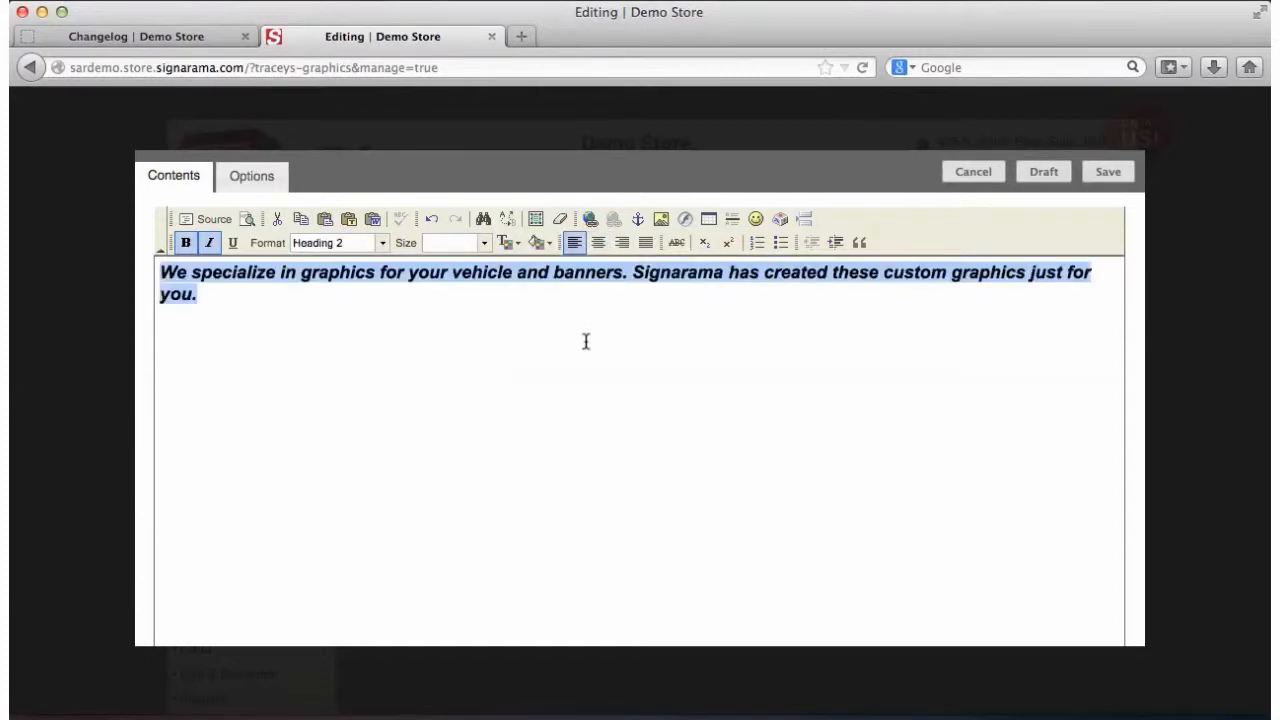
{"action": "left_click", "coordinate": [634, 272]}
{"action": "key", "text": "Return"}
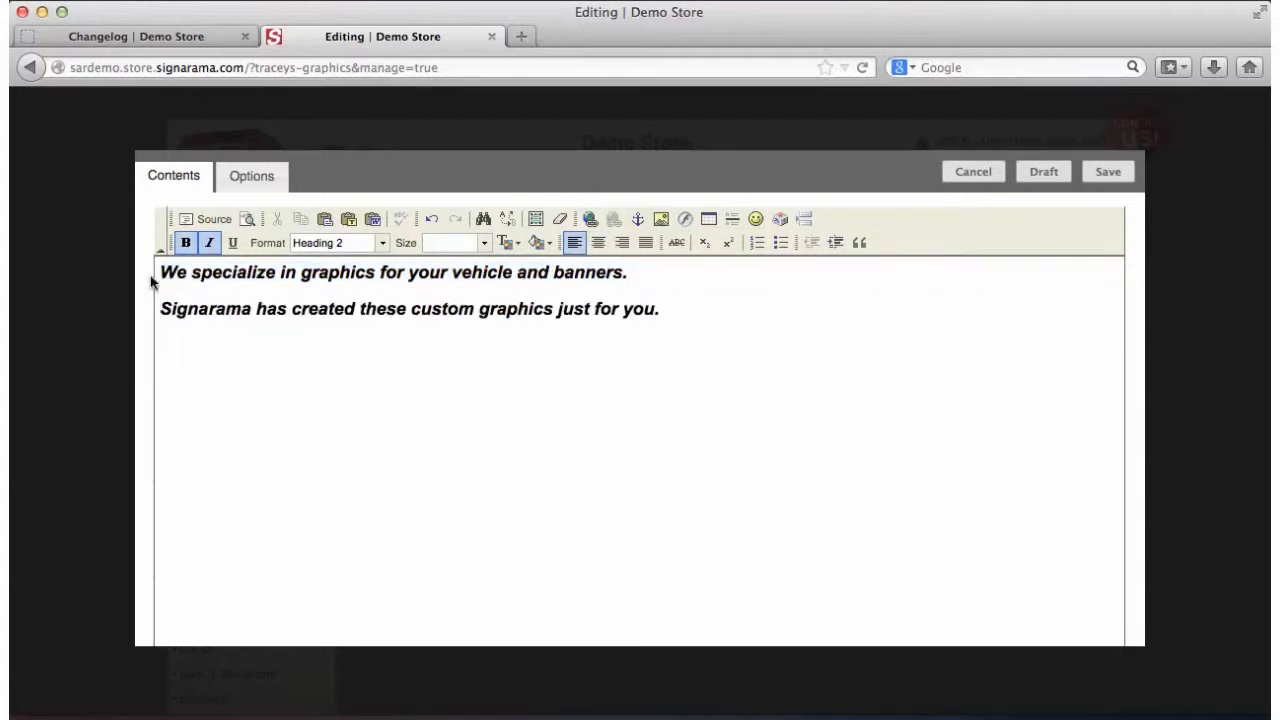
Centre both heading lines of the page text and place the insertion point on the empty line below them.
{"action": "left_click_drag", "start_coordinate": [158, 263], "coordinate": [669, 311]}
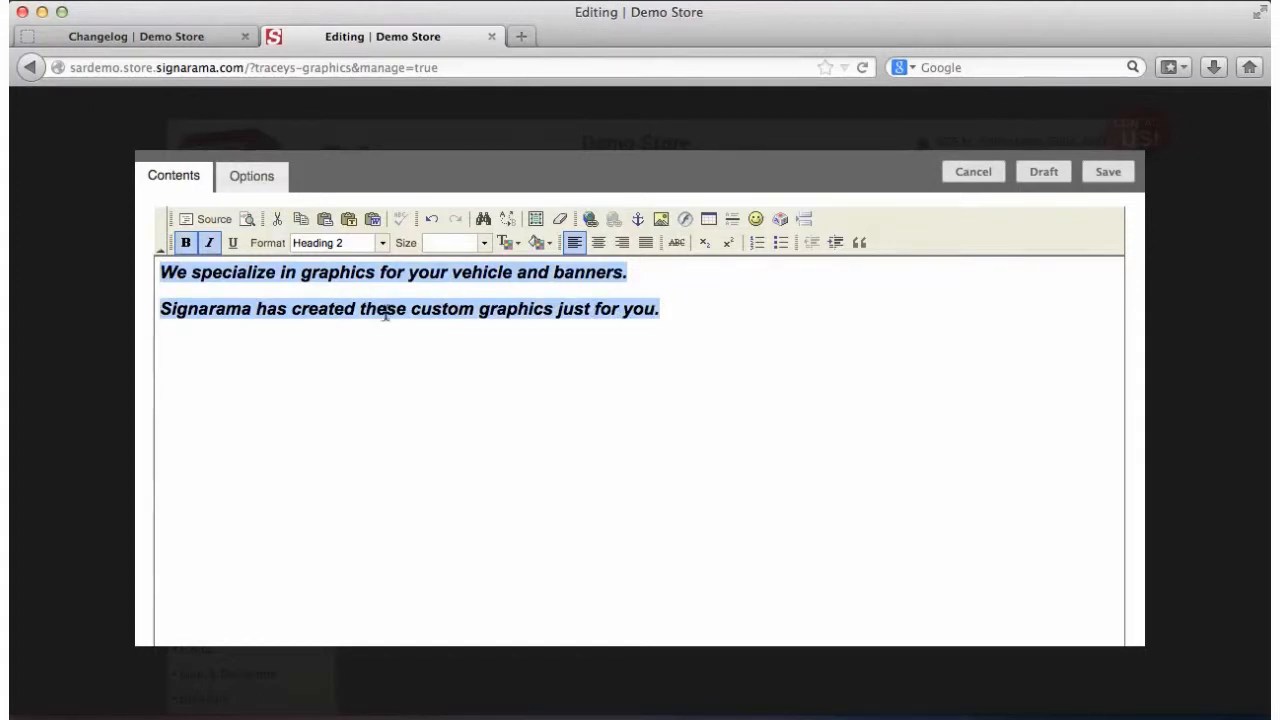
{"action": "left_click", "coordinate": [597, 244]}
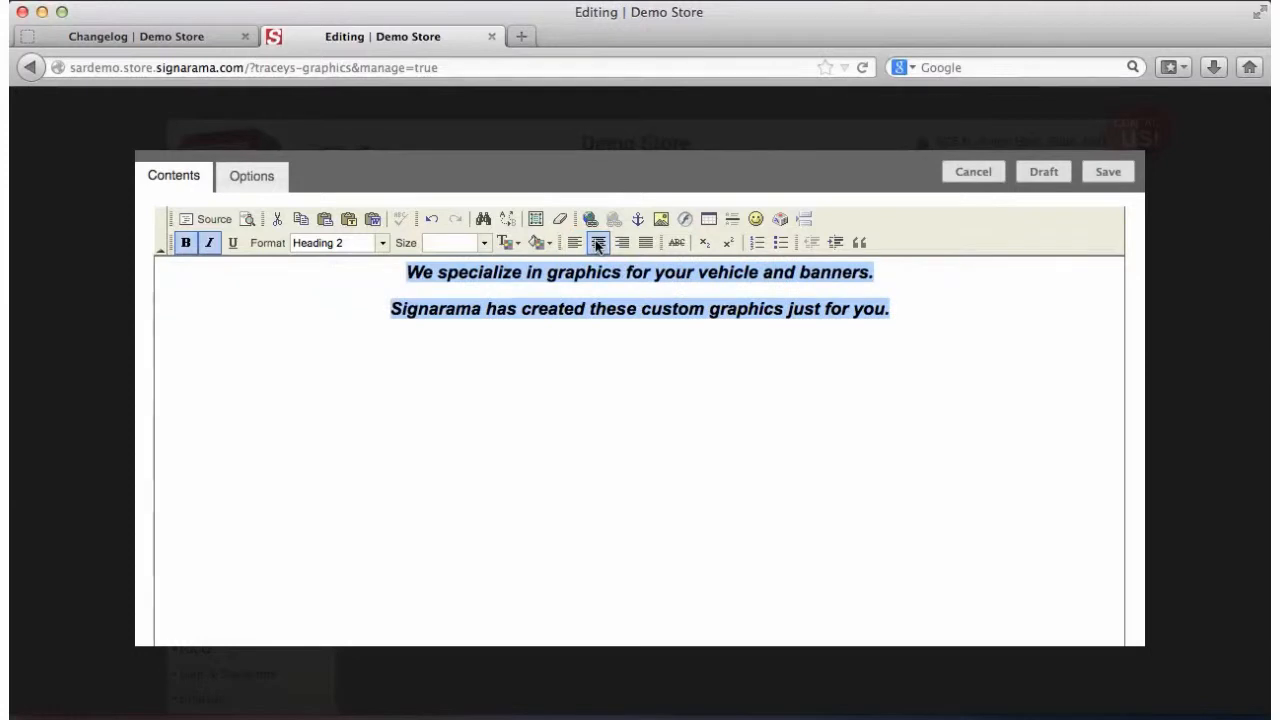
{"action": "left_click", "coordinate": [663, 337]}
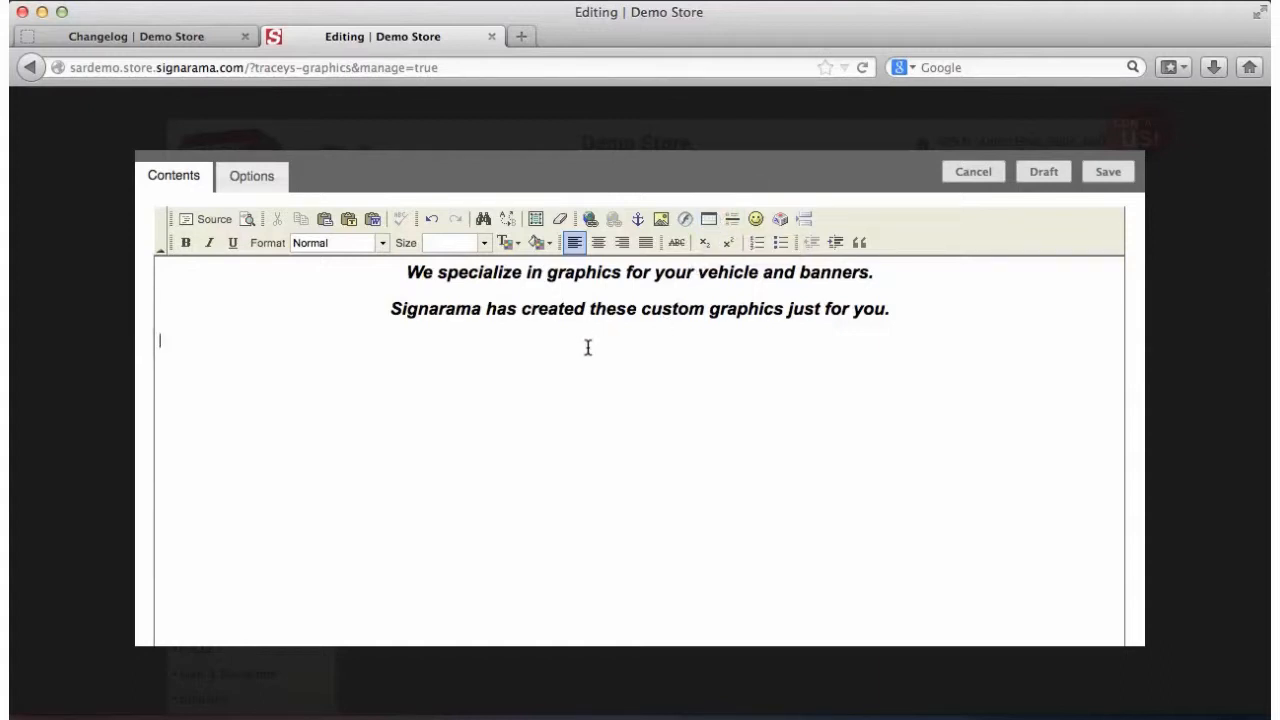
Upload catcherindex.jpg from the Desktop to the image server and choose it as the image to insert.
{"action": "left_click", "coordinate": [661, 219]}
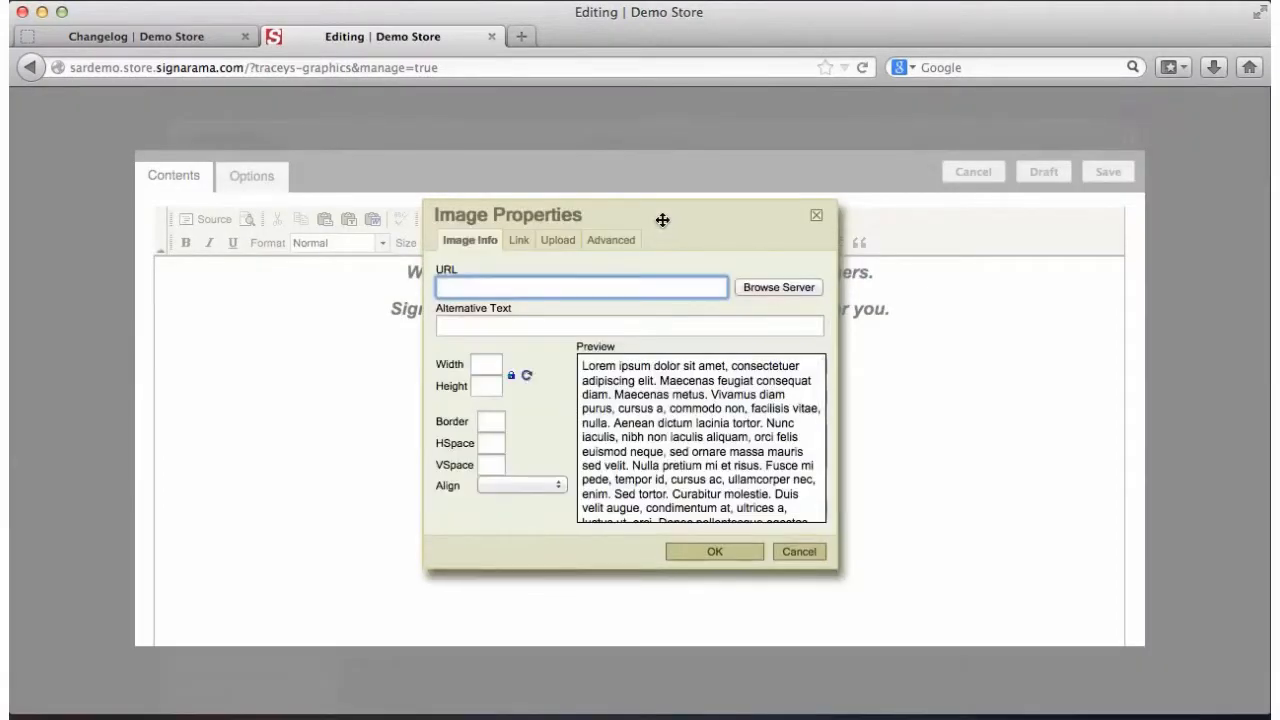
{"action": "left_click", "coordinate": [773, 287]}
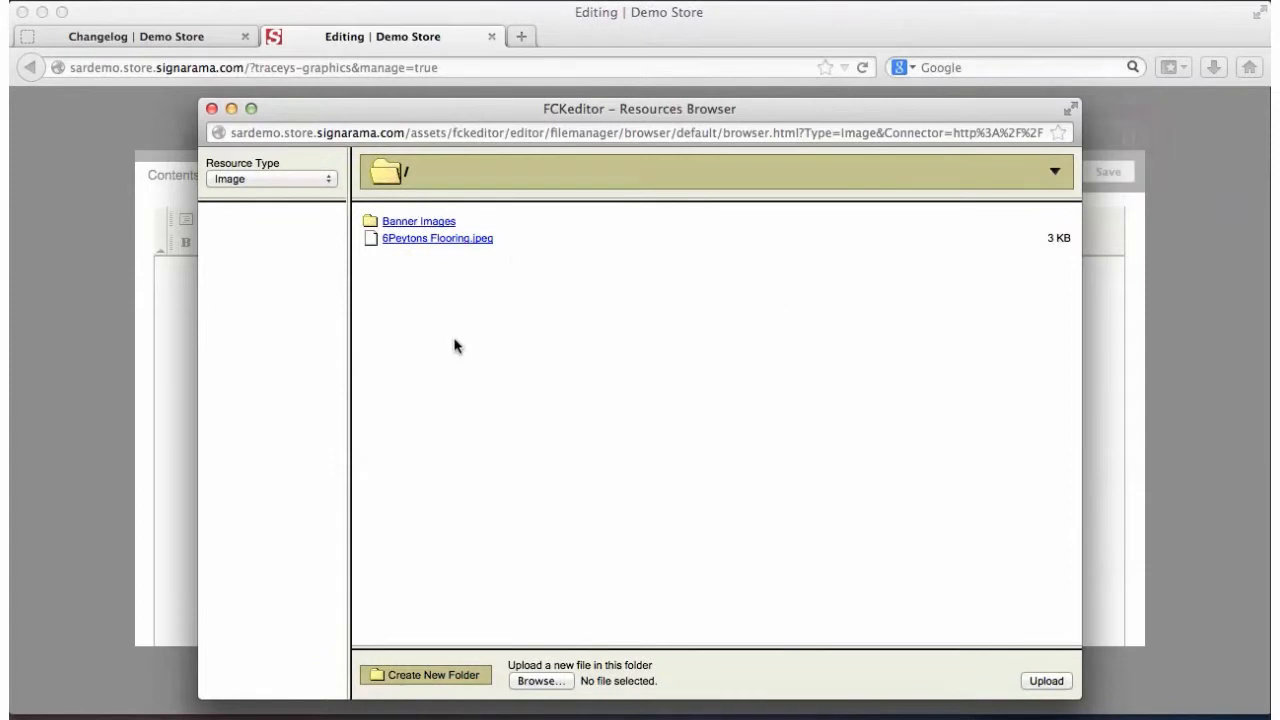
{"action": "left_click", "coordinate": [540, 681]}
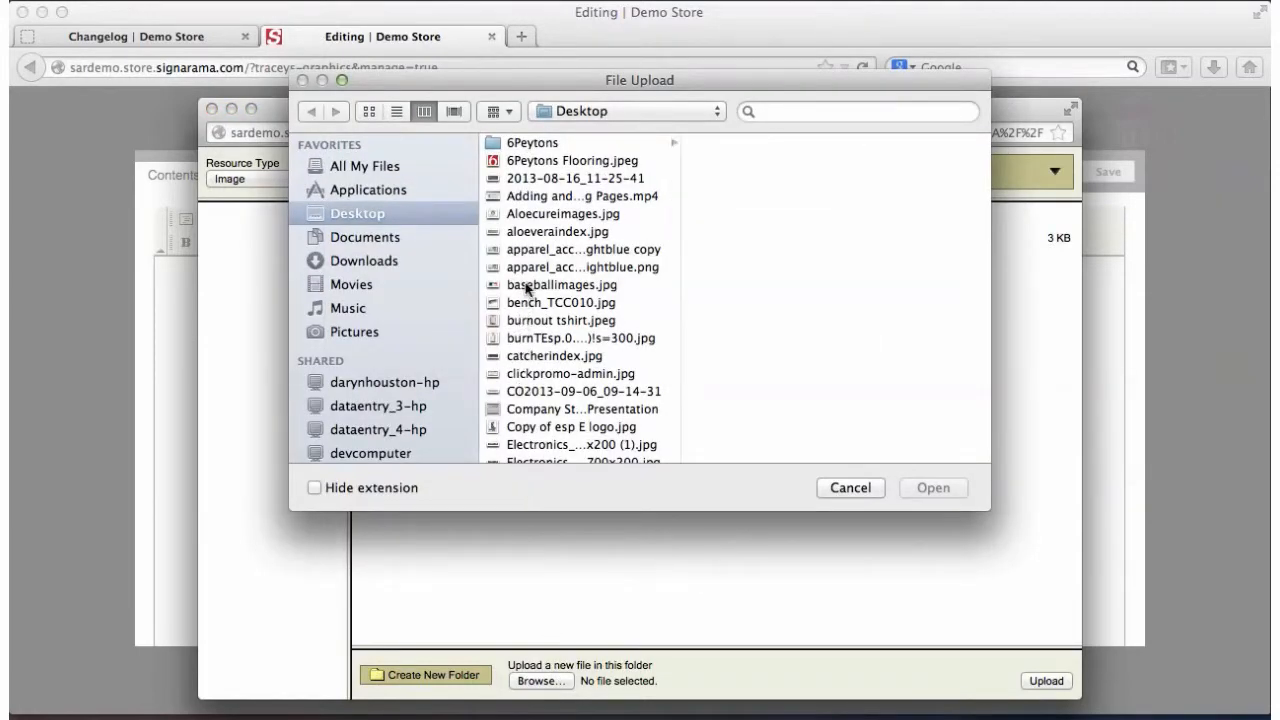
{"action": "left_click", "coordinate": [540, 357]}
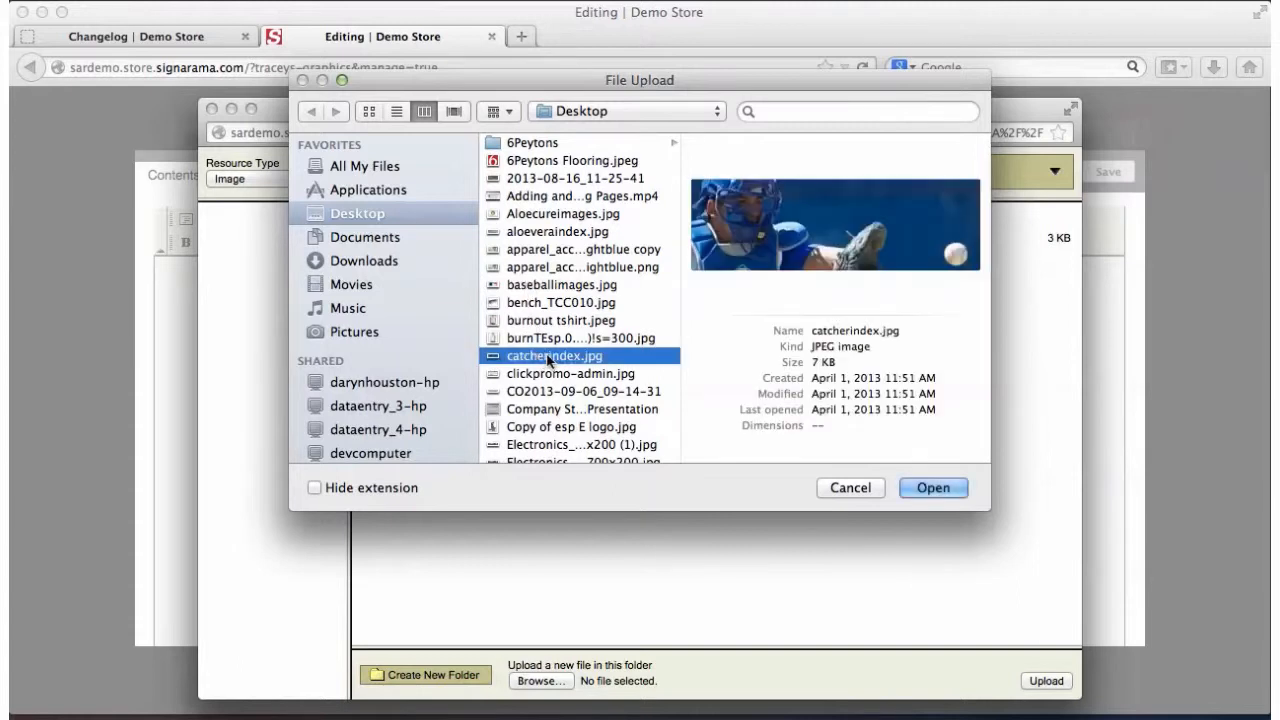
{"action": "left_click", "coordinate": [931, 488]}
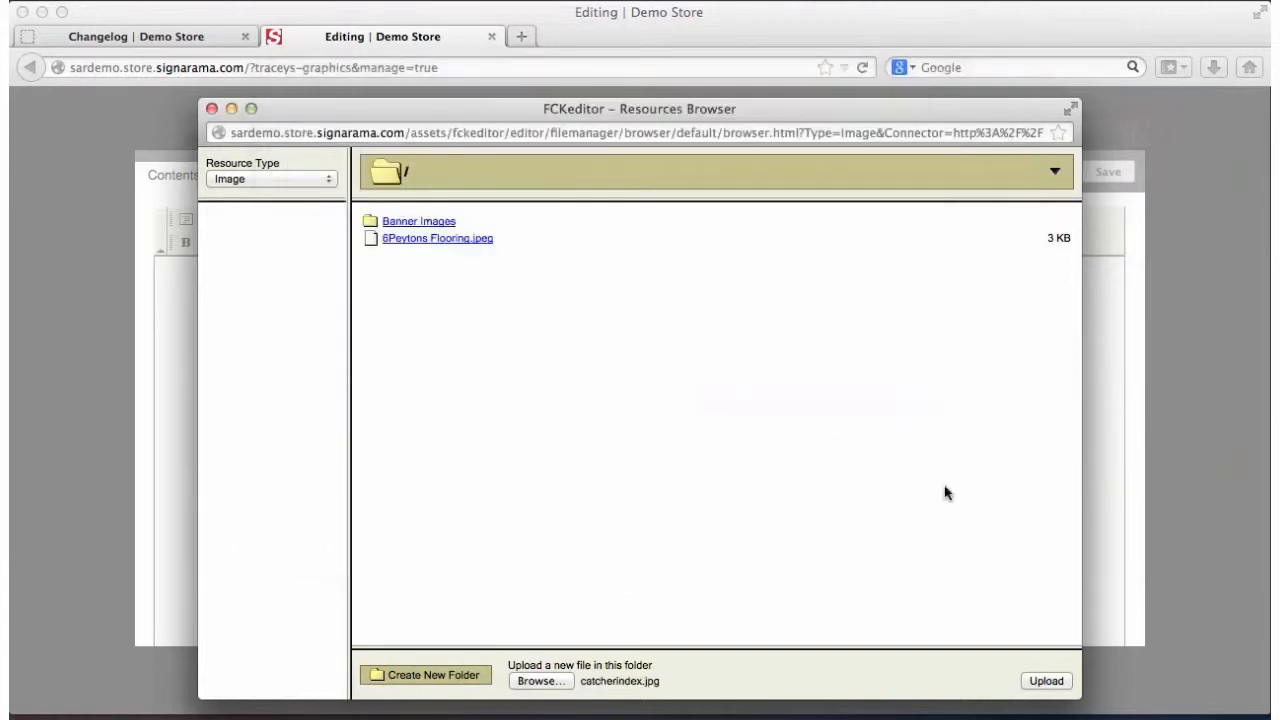
{"action": "left_click", "coordinate": [1047, 681]}
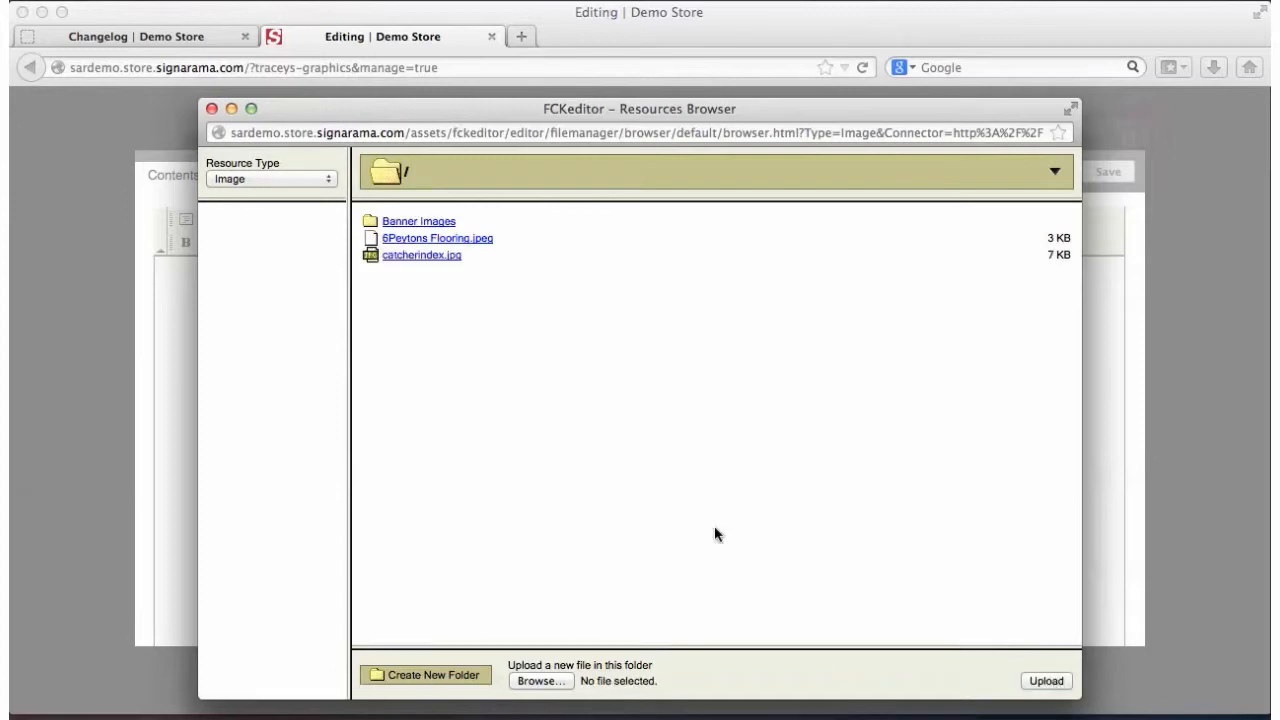
{"action": "left_click", "coordinate": [428, 256]}
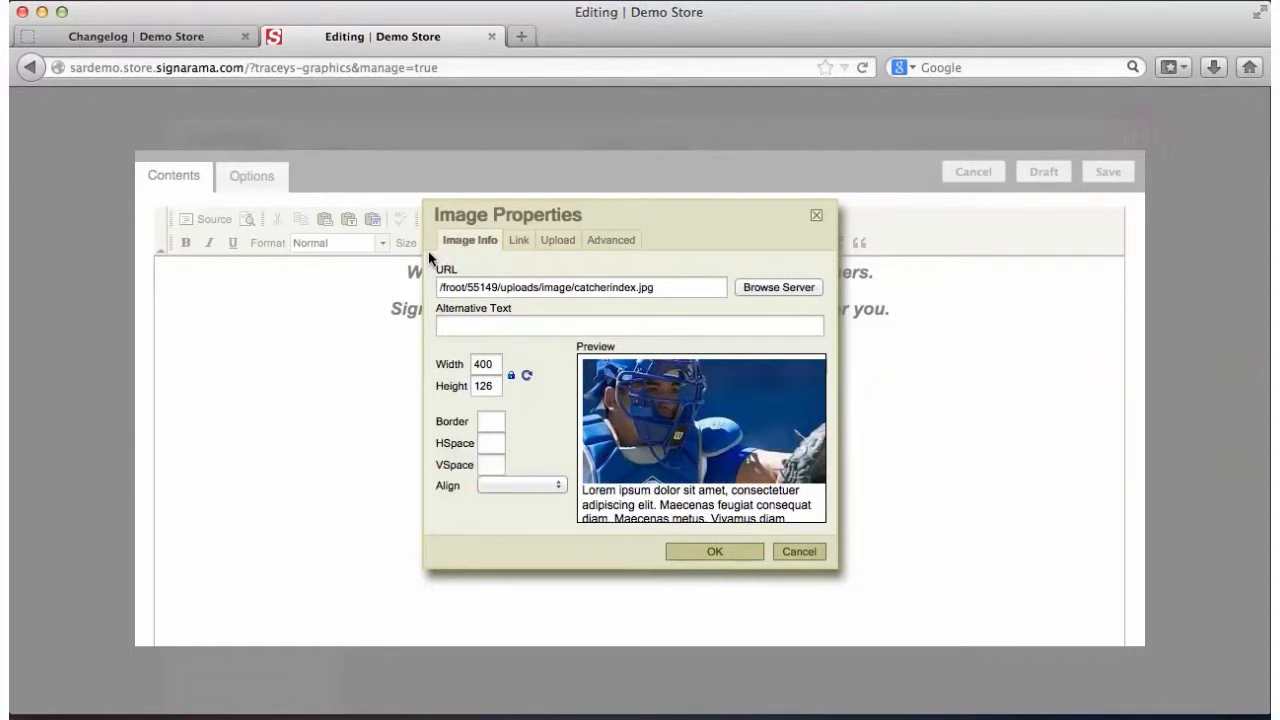
Set the image width to 300 with proportions locked and insert it below the heading lines.
{"action": "double_click", "coordinate": [496, 363]}
{"action": "type", "text": "300"}
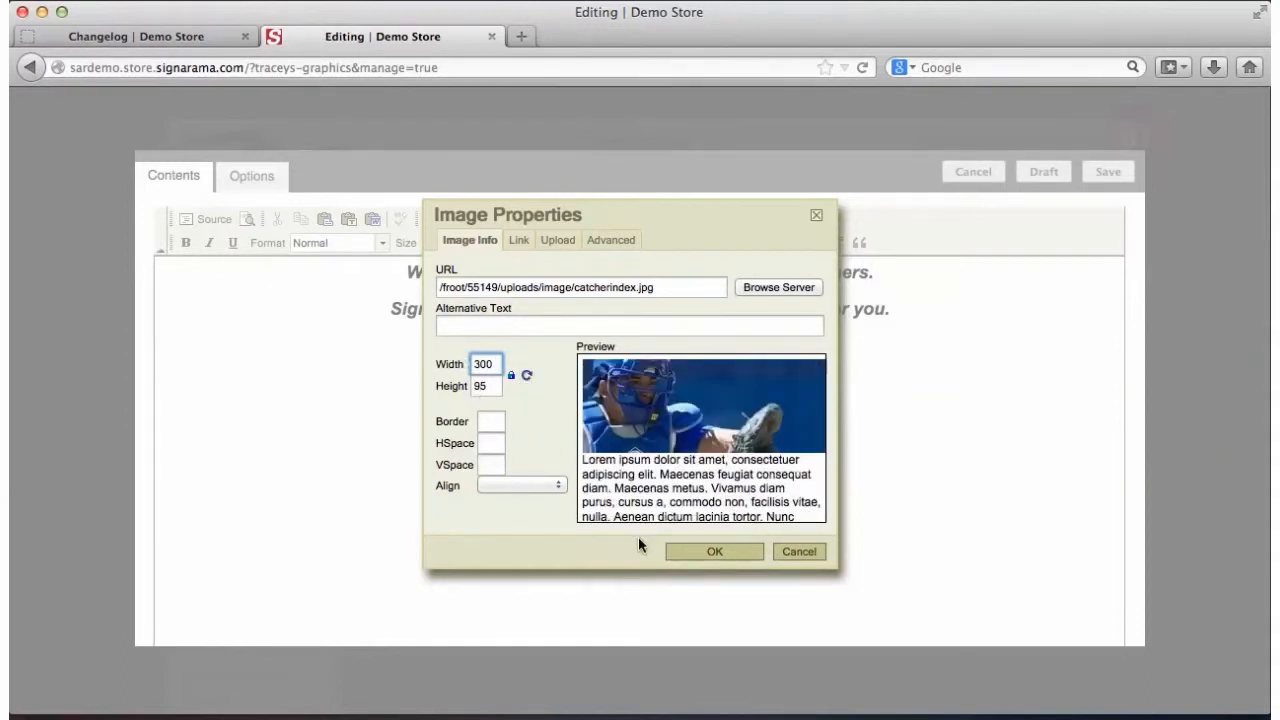
{"action": "left_click", "coordinate": [702, 553]}
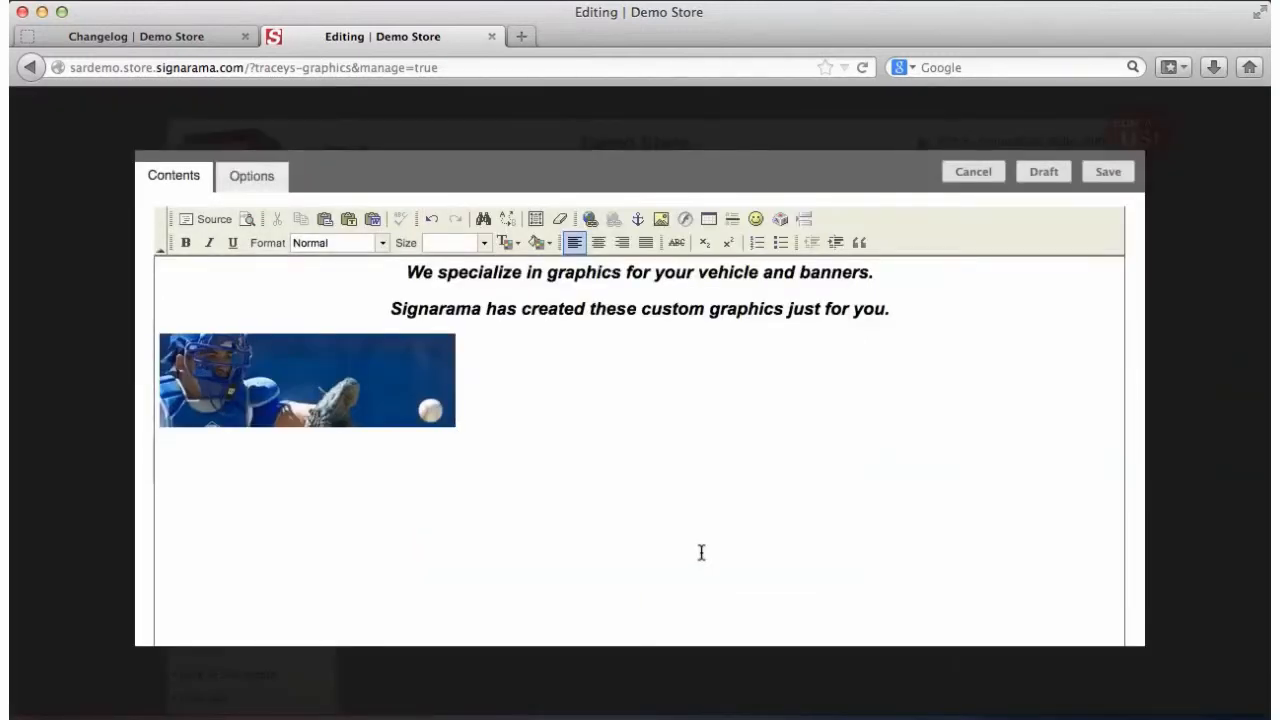
Centre the inserted catcher image and save the page text module.
{"action": "left_click", "coordinate": [390, 378]}
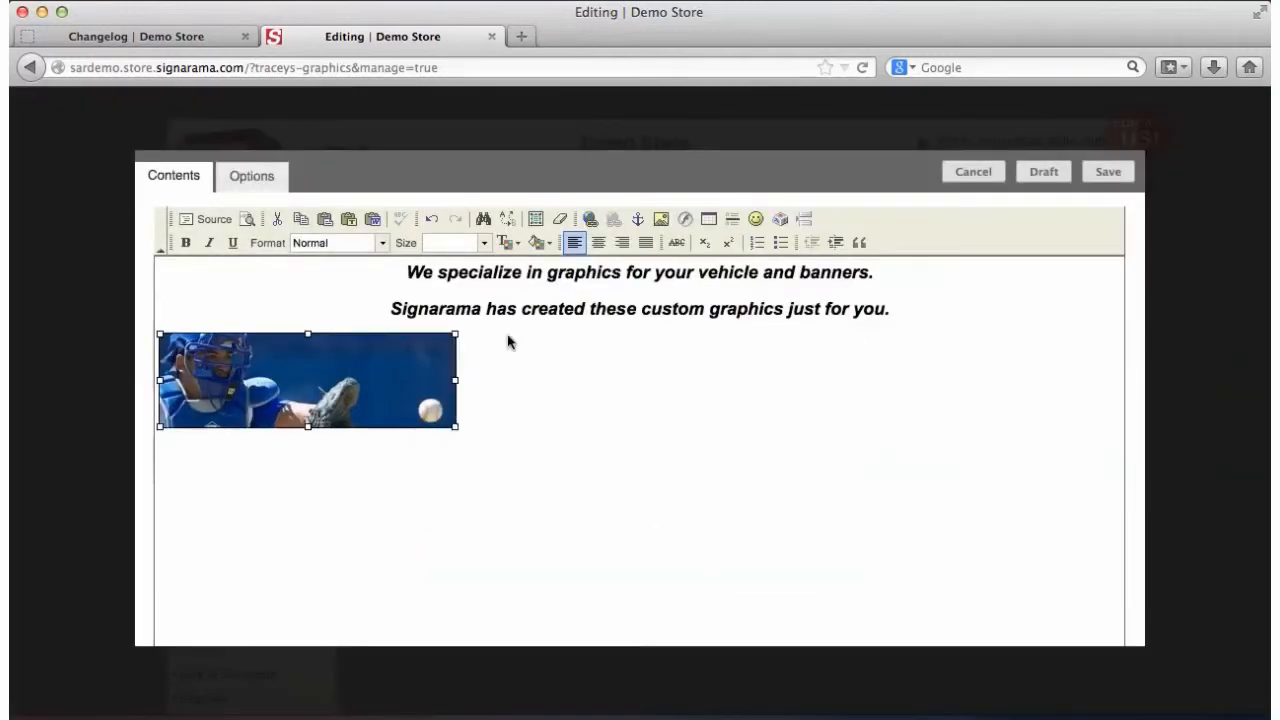
{"action": "left_click", "coordinate": [600, 246]}
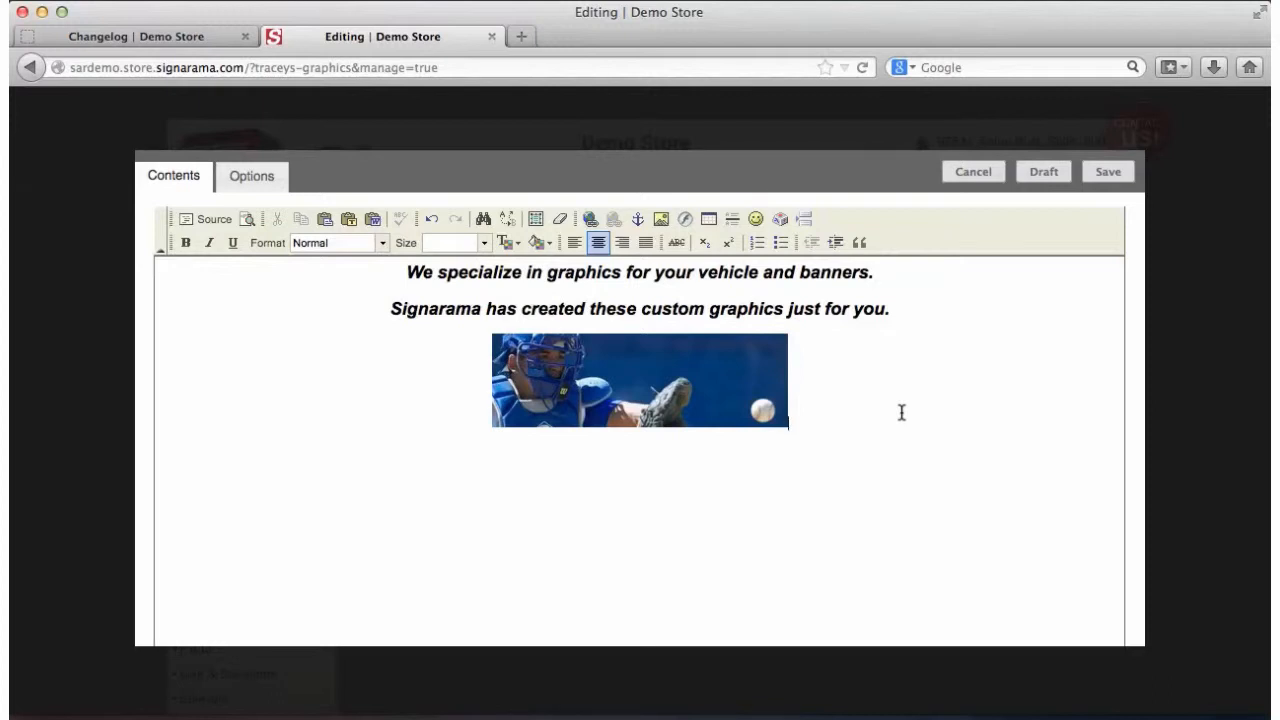
{"action": "left_click", "coordinate": [1110, 173]}
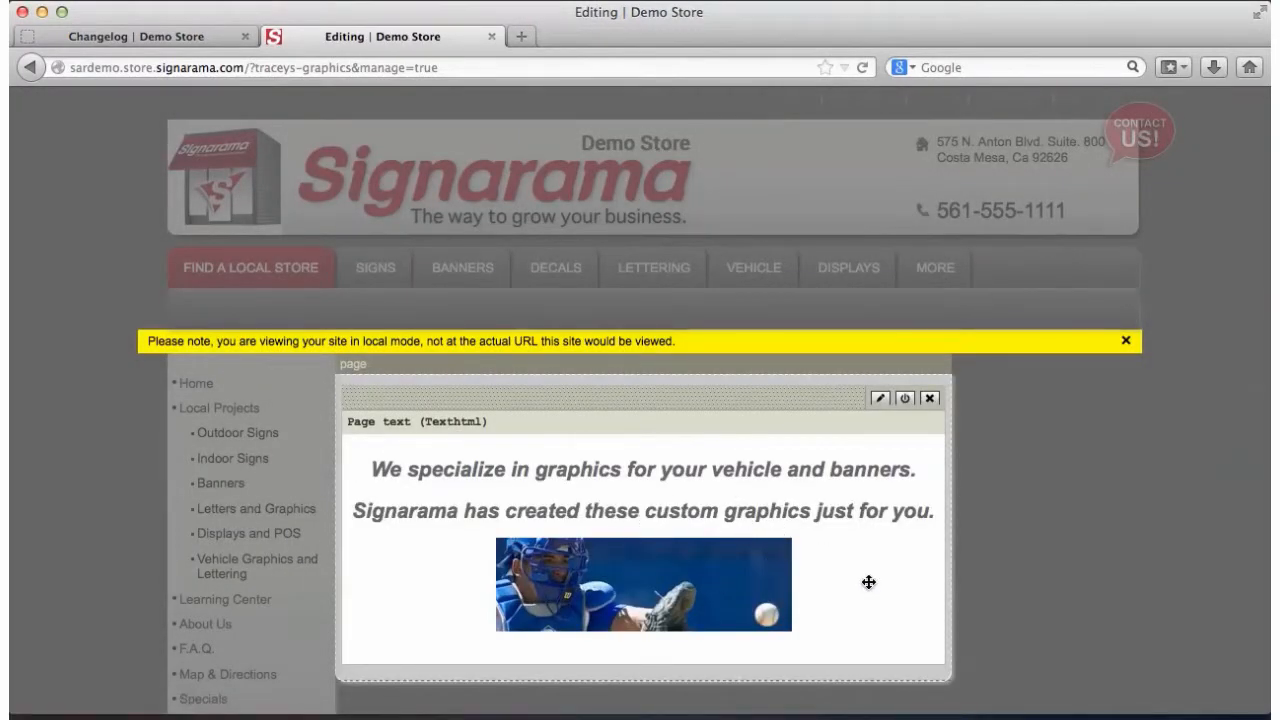
Insert a Product List module into the page.
{"action": "scroll", "coordinate": [868, 582], "scroll_direction": "down", "scroll_amount": 1}
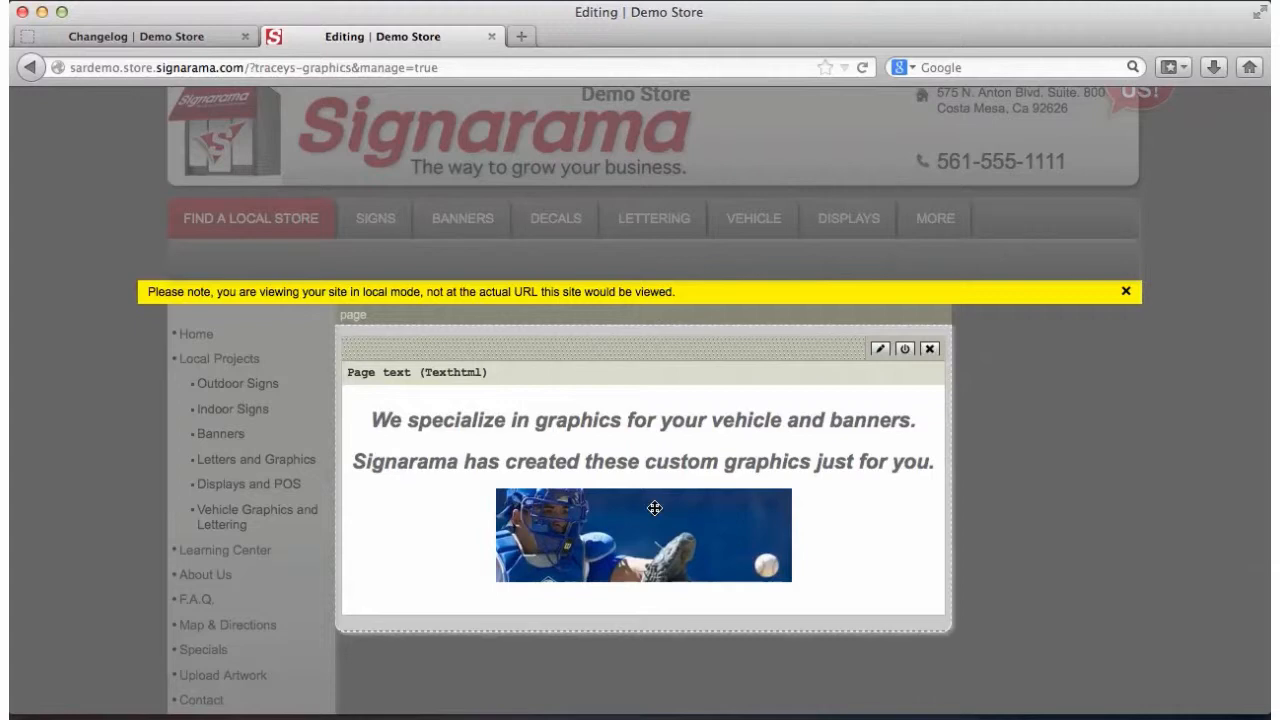
{"action": "scroll", "coordinate": [654, 508], "scroll_direction": "up", "scroll_amount": 2}
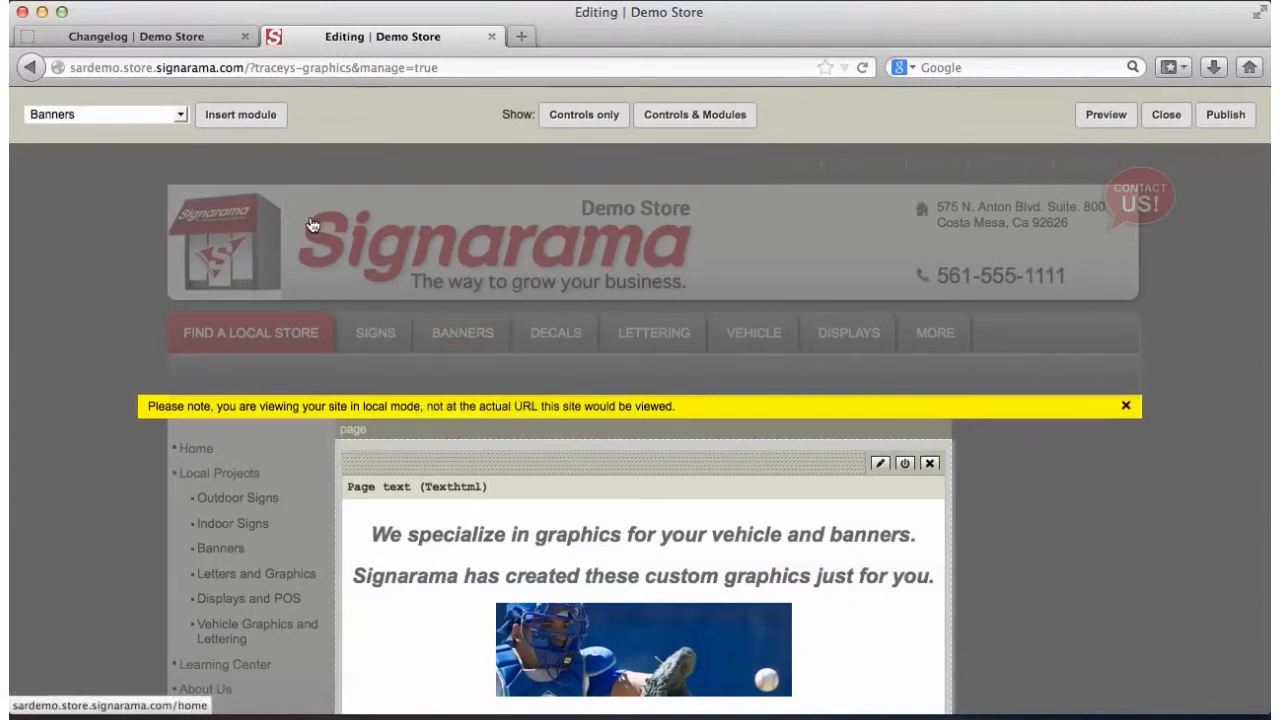
{"action": "left_click", "coordinate": [182, 115]}
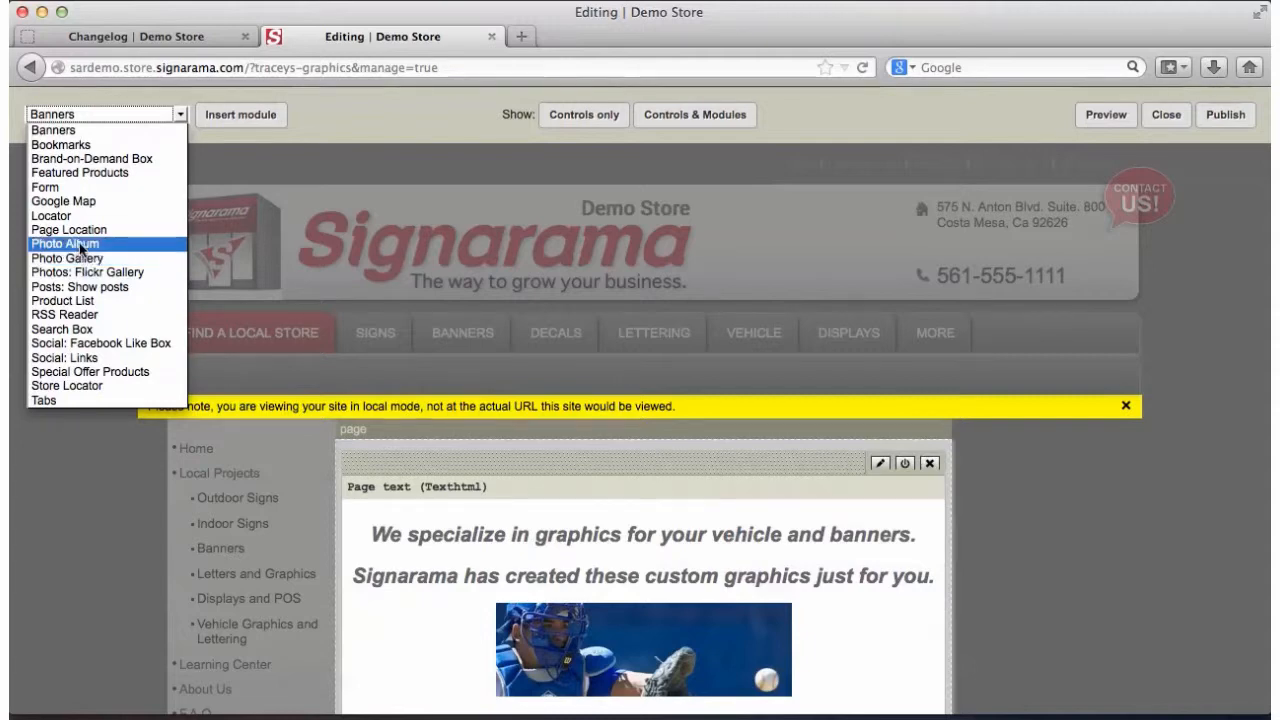
{"action": "left_click", "coordinate": [89, 303]}
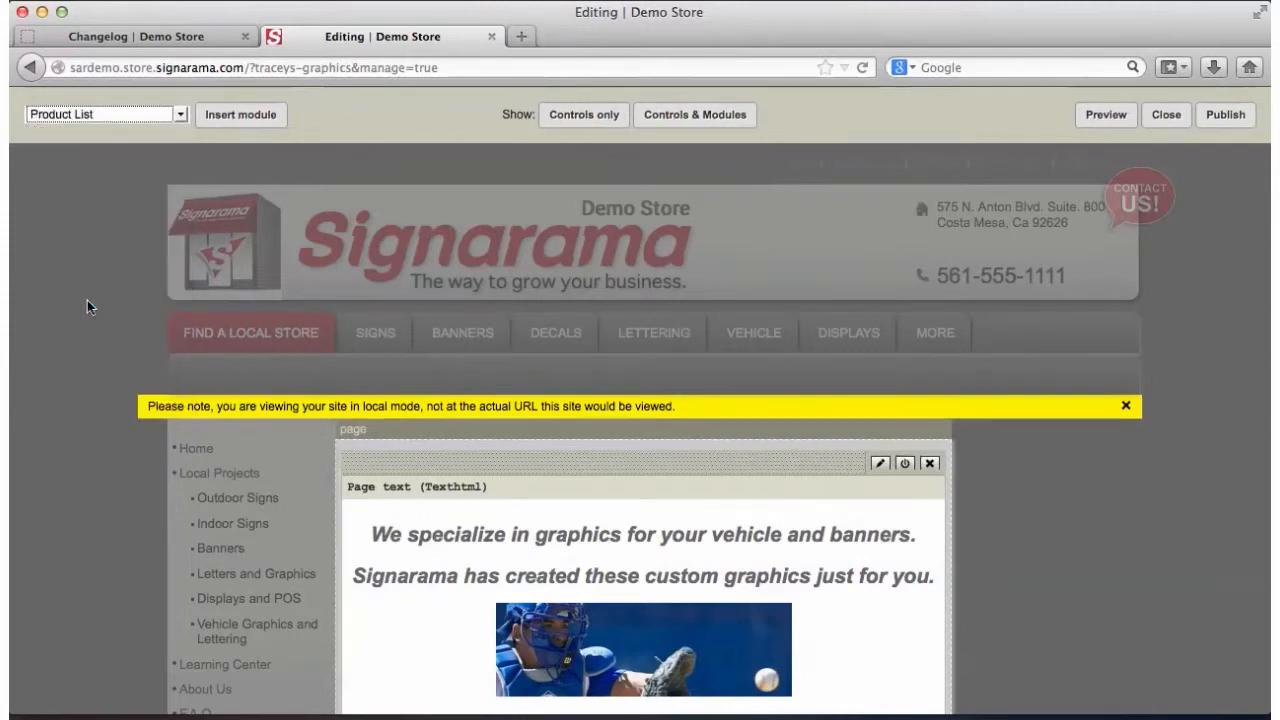
{"action": "left_click", "coordinate": [232, 116]}
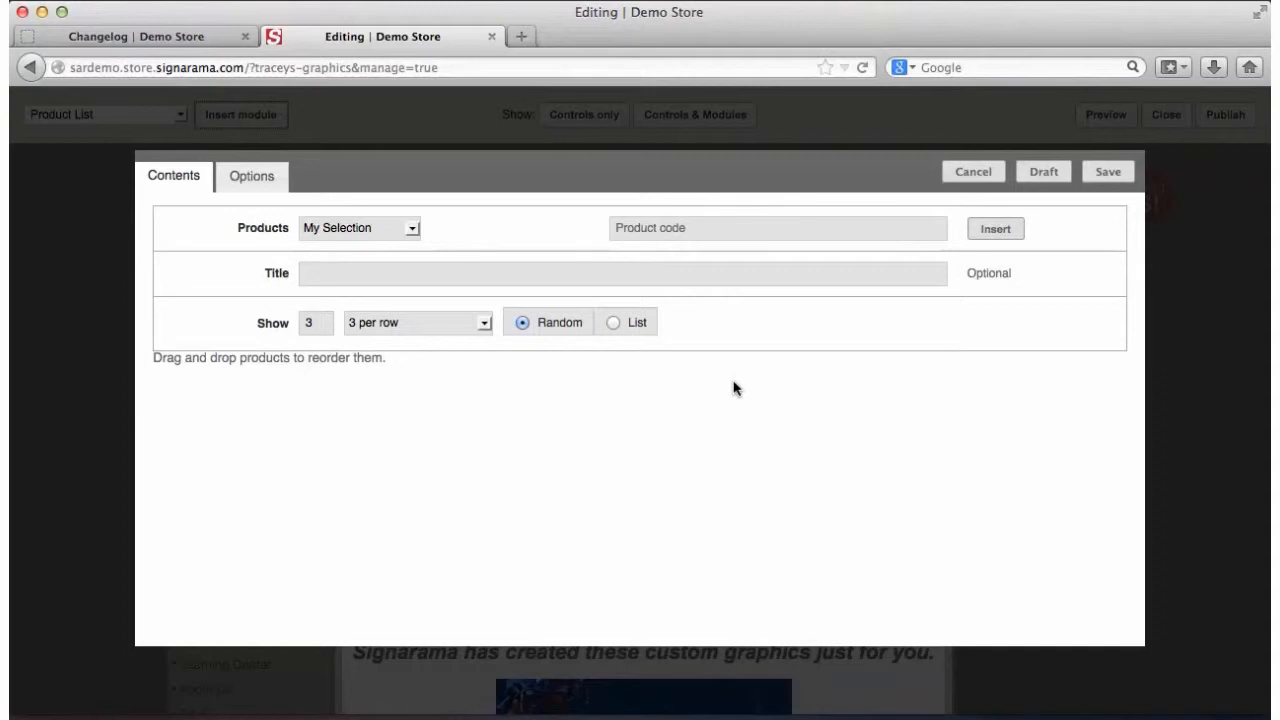
Examine the Product List's product source options and product code field, and close its settings without saving.
{"action": "left_click", "coordinate": [415, 231]}
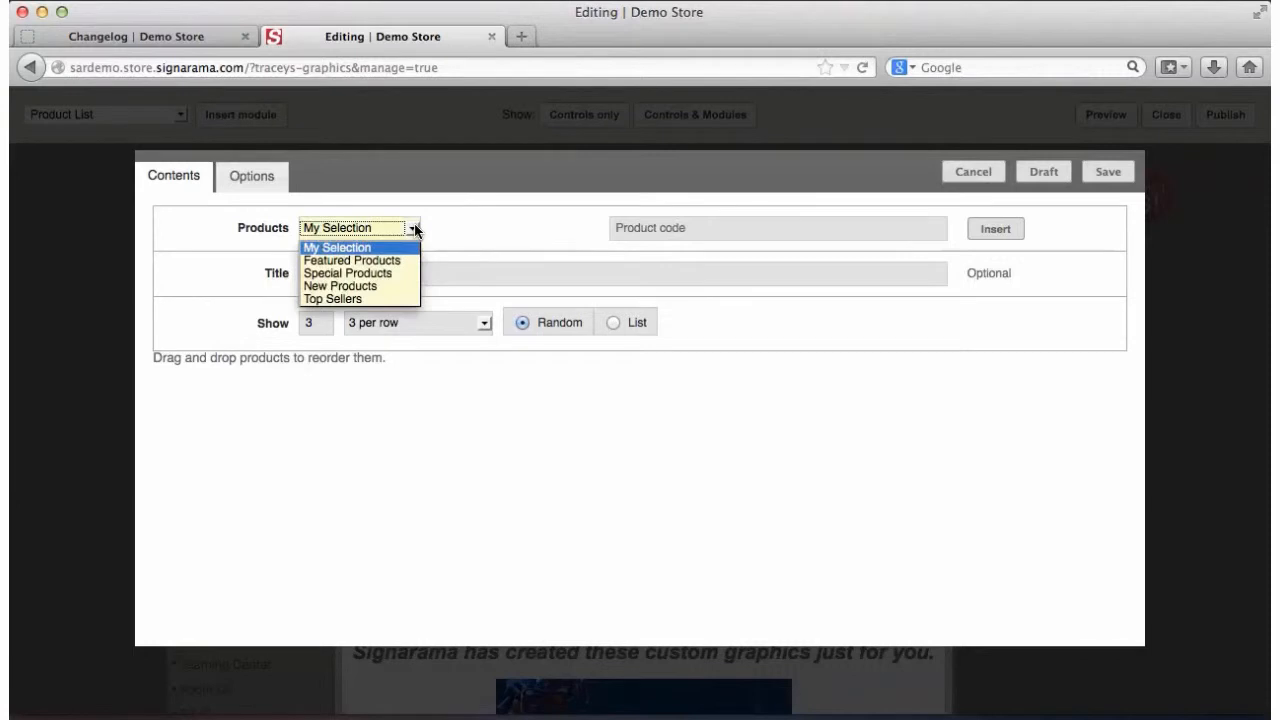
{"action": "left_click", "coordinate": [374, 255]}
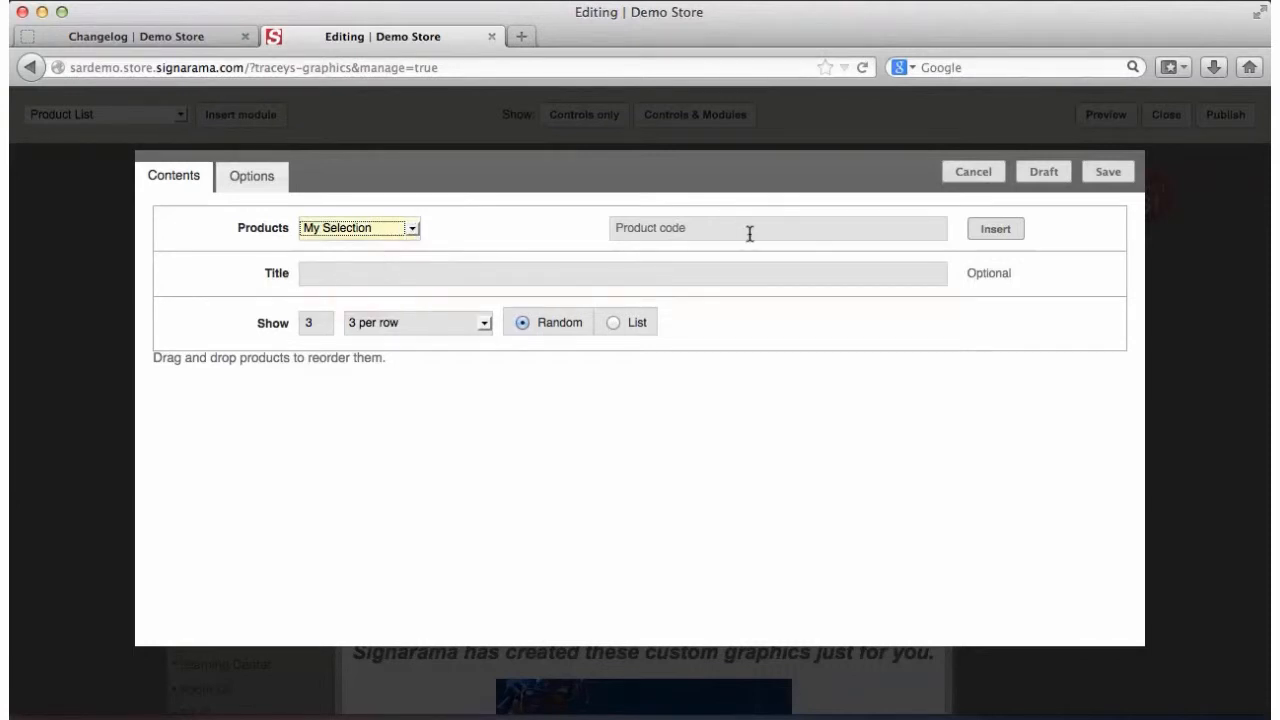
{"action": "left_click", "coordinate": [687, 228]}
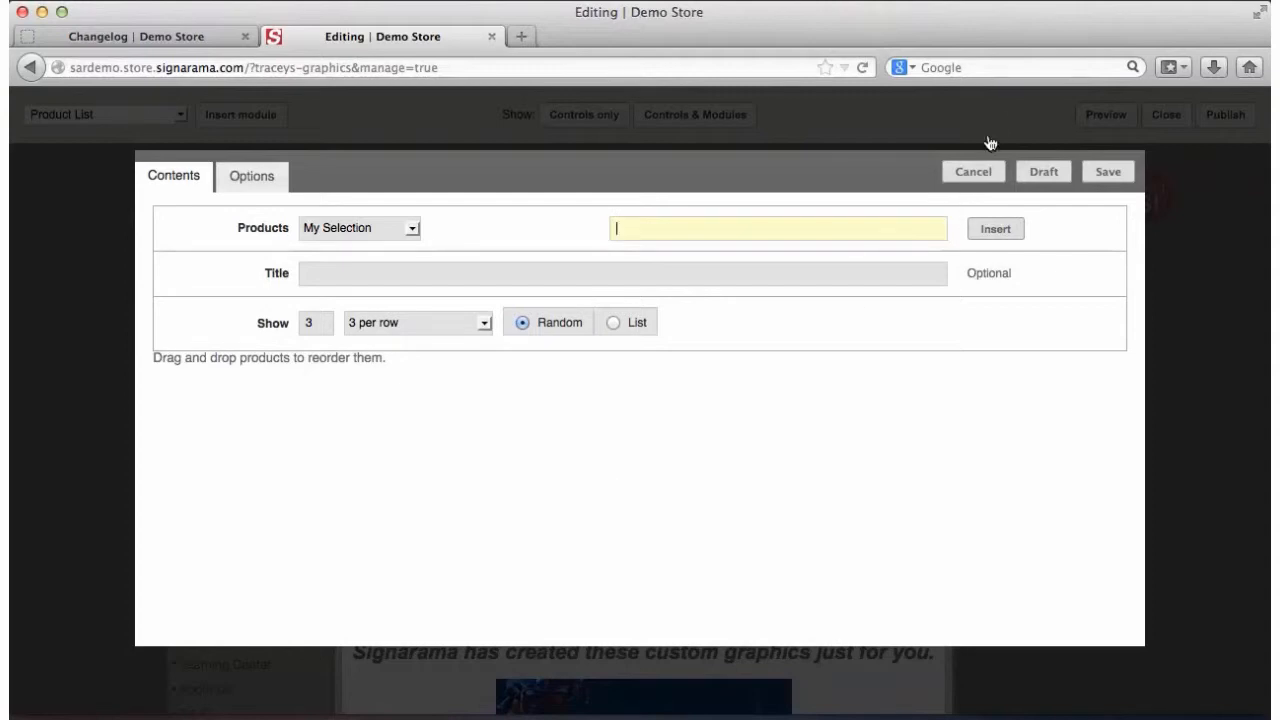
{"action": "left_click", "coordinate": [980, 174]}
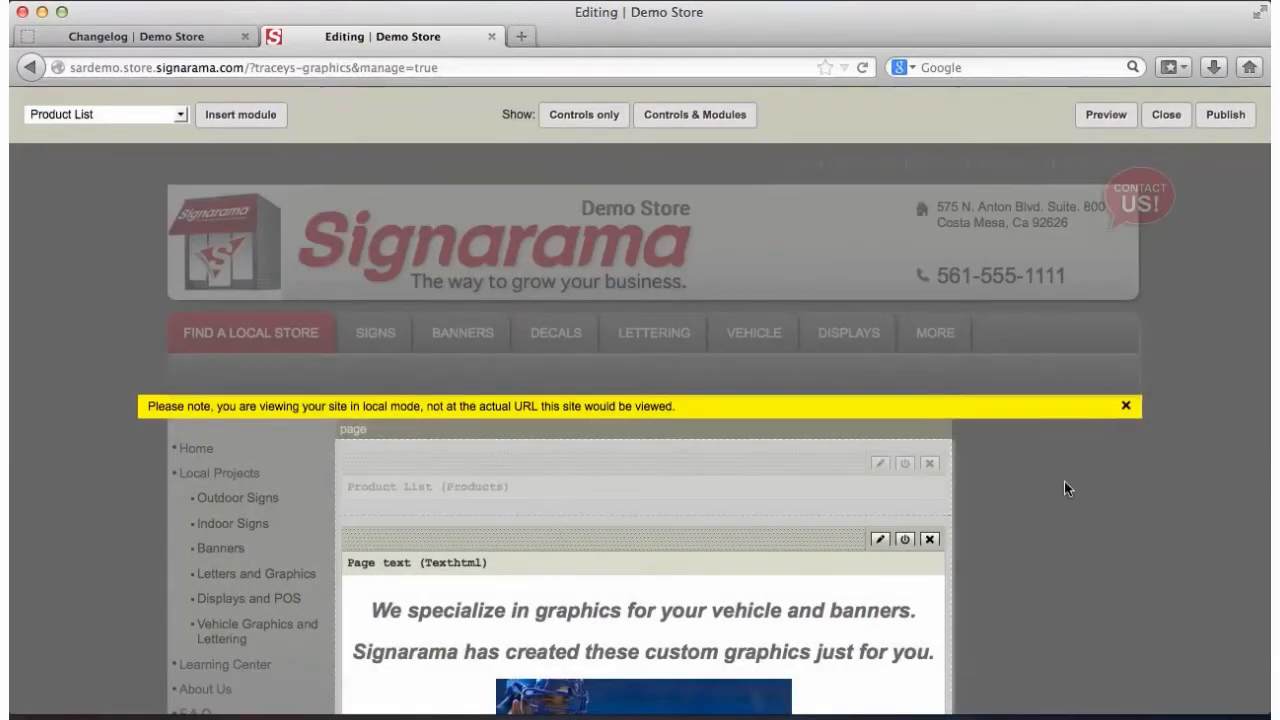
Move the page text module above the Product List module and publish the page.
{"action": "scroll", "coordinate": [1073, 486], "scroll_direction": "down", "scroll_amount": 3}
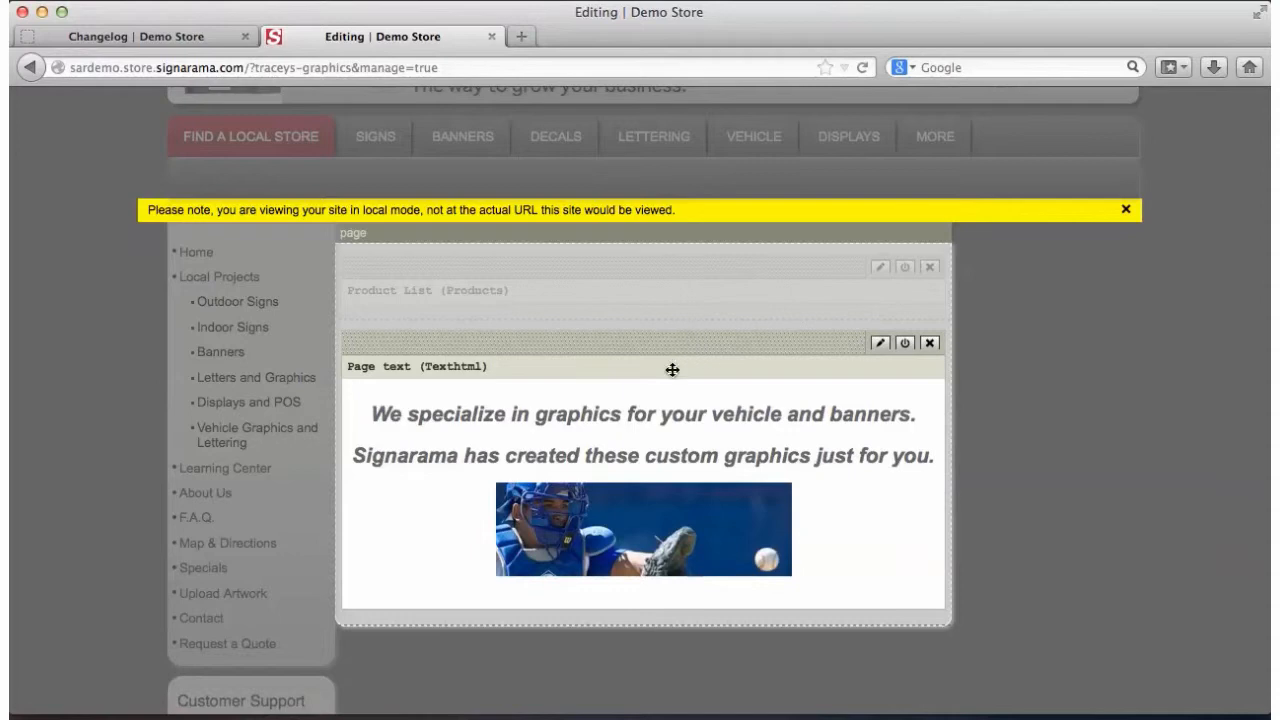
{"action": "left_click_drag", "start_coordinate": [667, 352], "coordinate": [663, 231]}
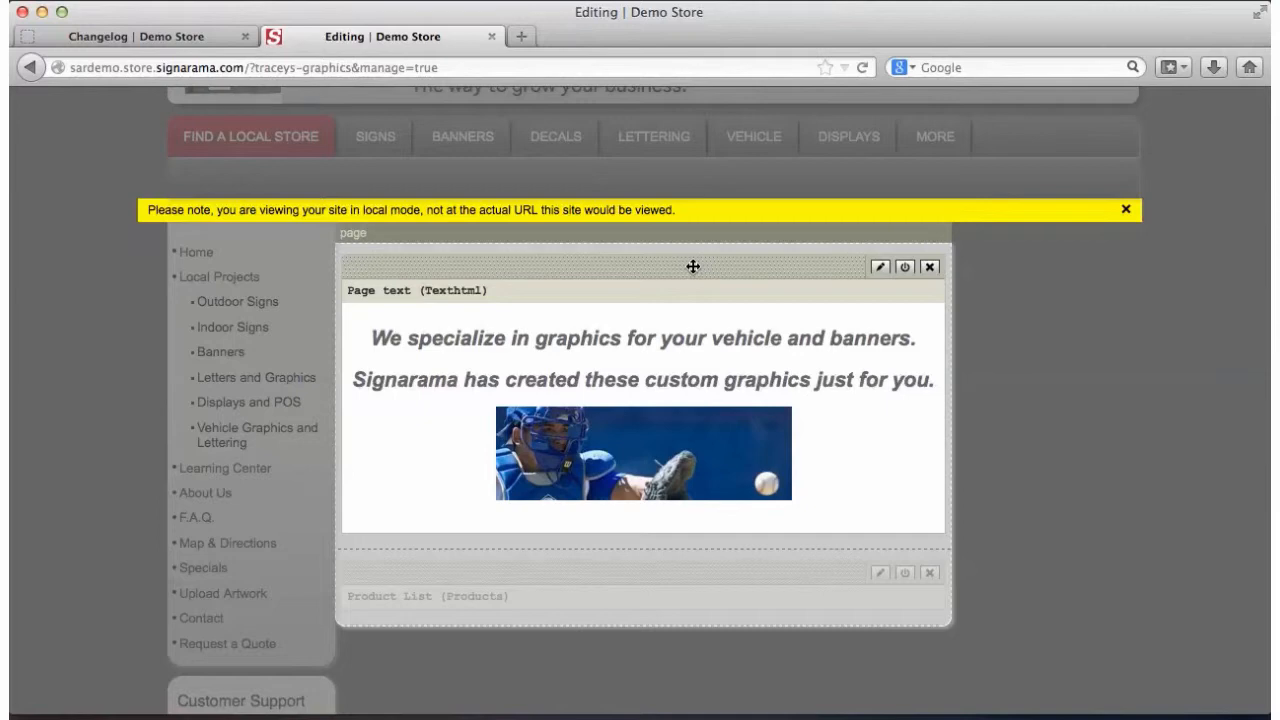
{"action": "scroll", "coordinate": [1063, 353], "scroll_direction": "up", "scroll_amount": 5}
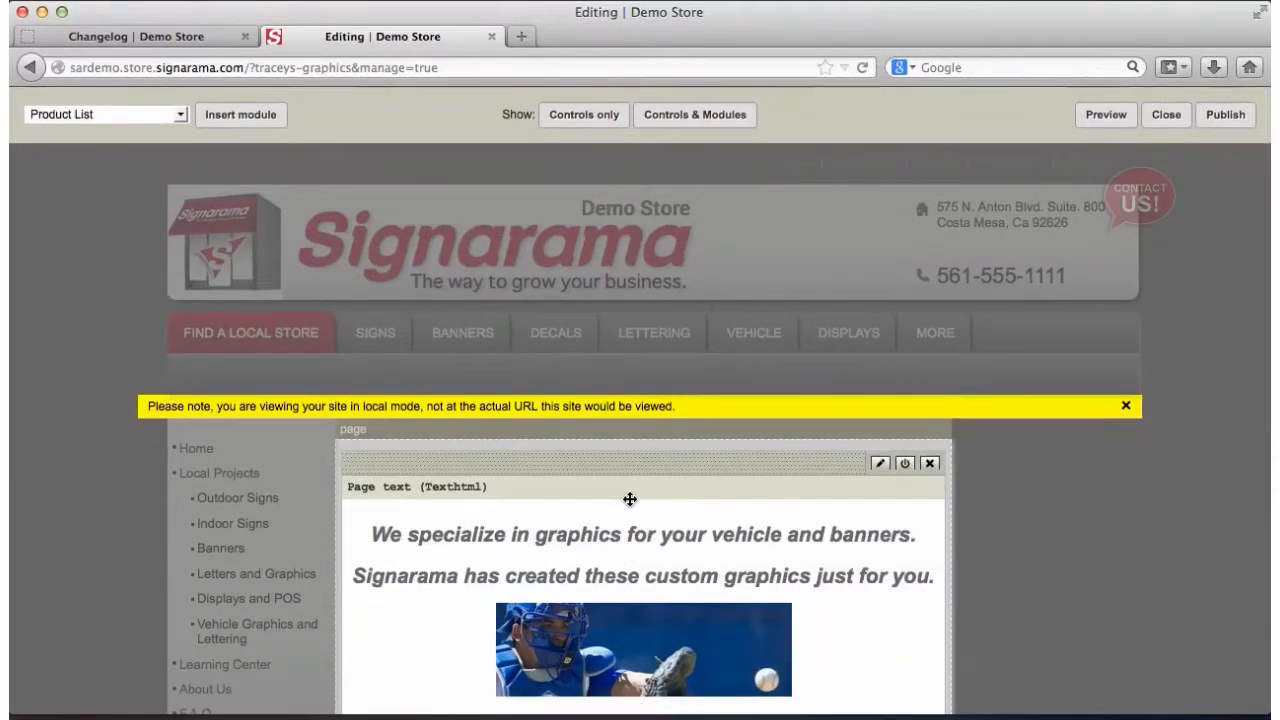
{"action": "left_click", "coordinate": [1224, 116]}
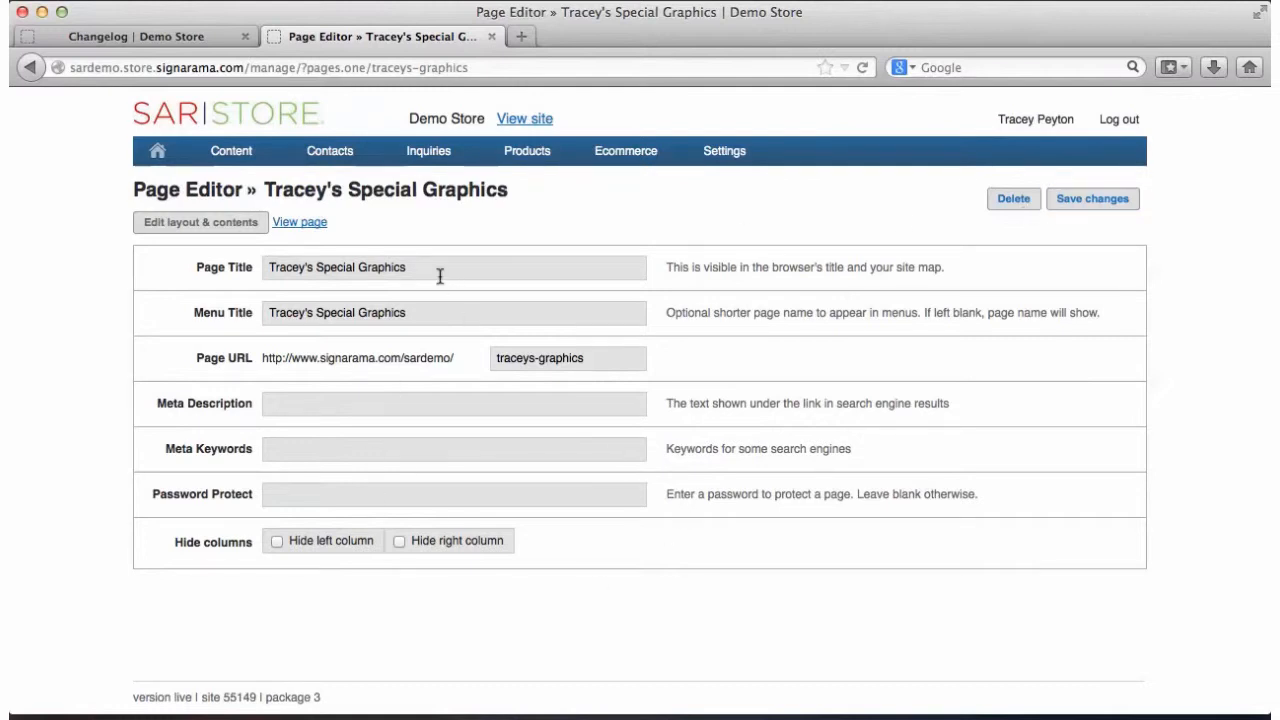
Open the list of site pages and search it for the first four letters of the owner's first name.
{"action": "mouse_move", "coordinate": [242, 157]}
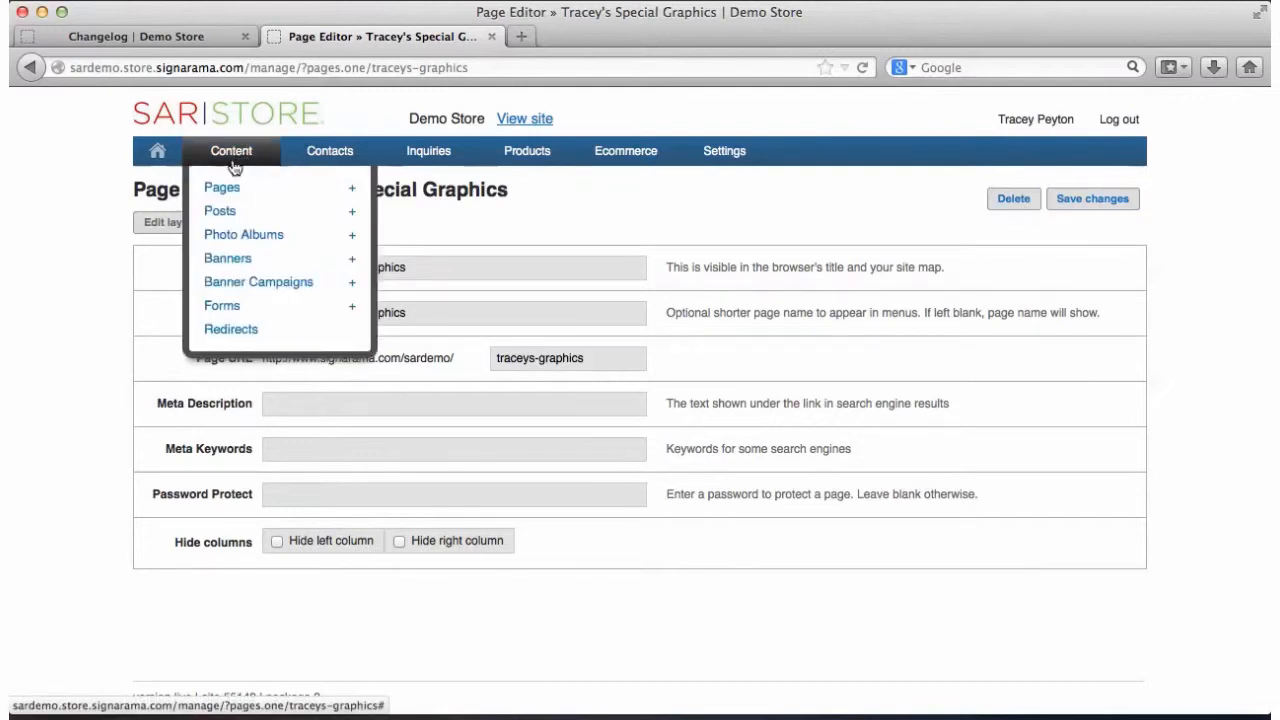
{"action": "left_click", "coordinate": [226, 194]}
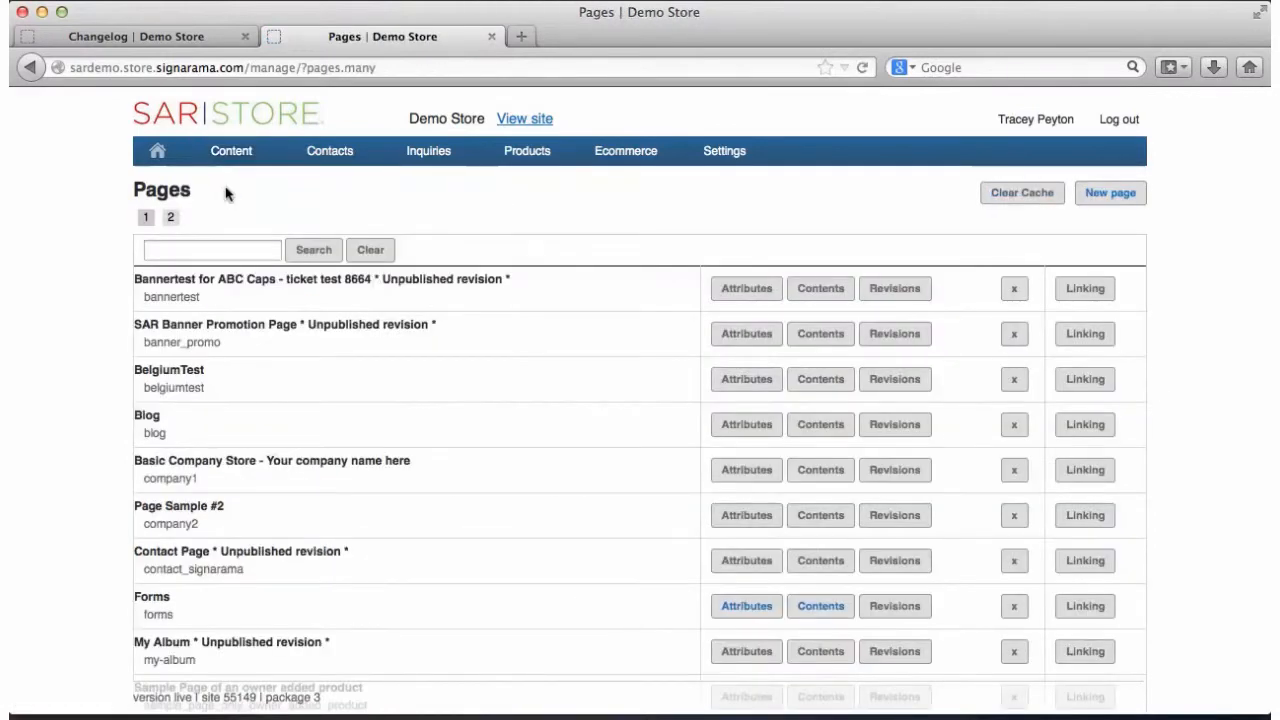
{"action": "left_click", "coordinate": [184, 250]}
{"action": "type", "text": "t"}
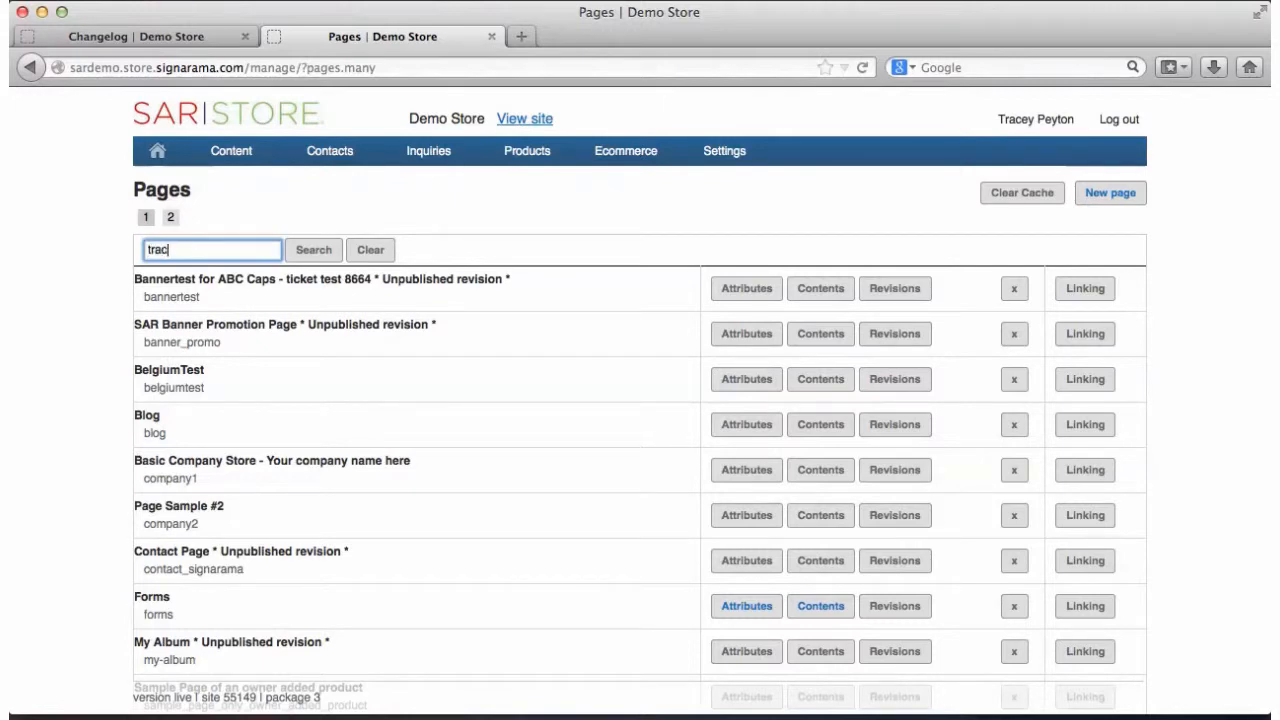
{"action": "type", "text": "rac"}
{"action": "left_click", "coordinate": [315, 255]}
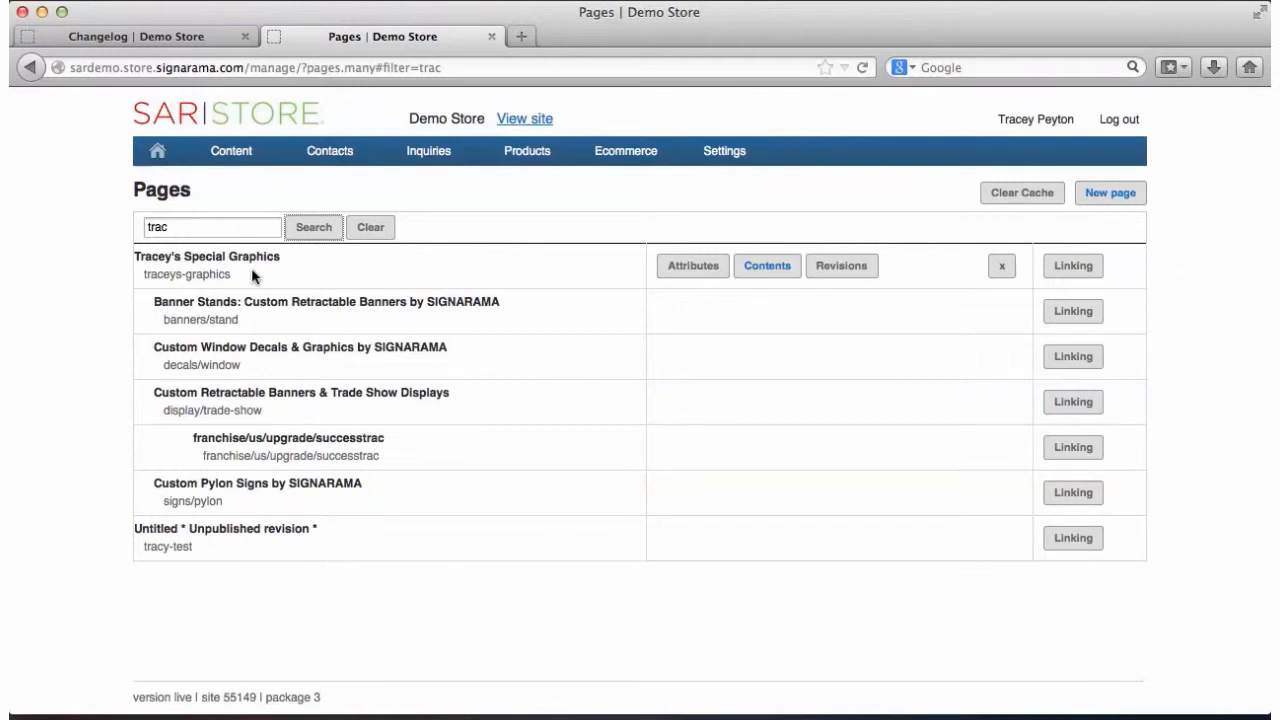
Open the Default Pages settings and look through the list of franchisee modules.
{"action": "left_click", "coordinate": [722, 152]}
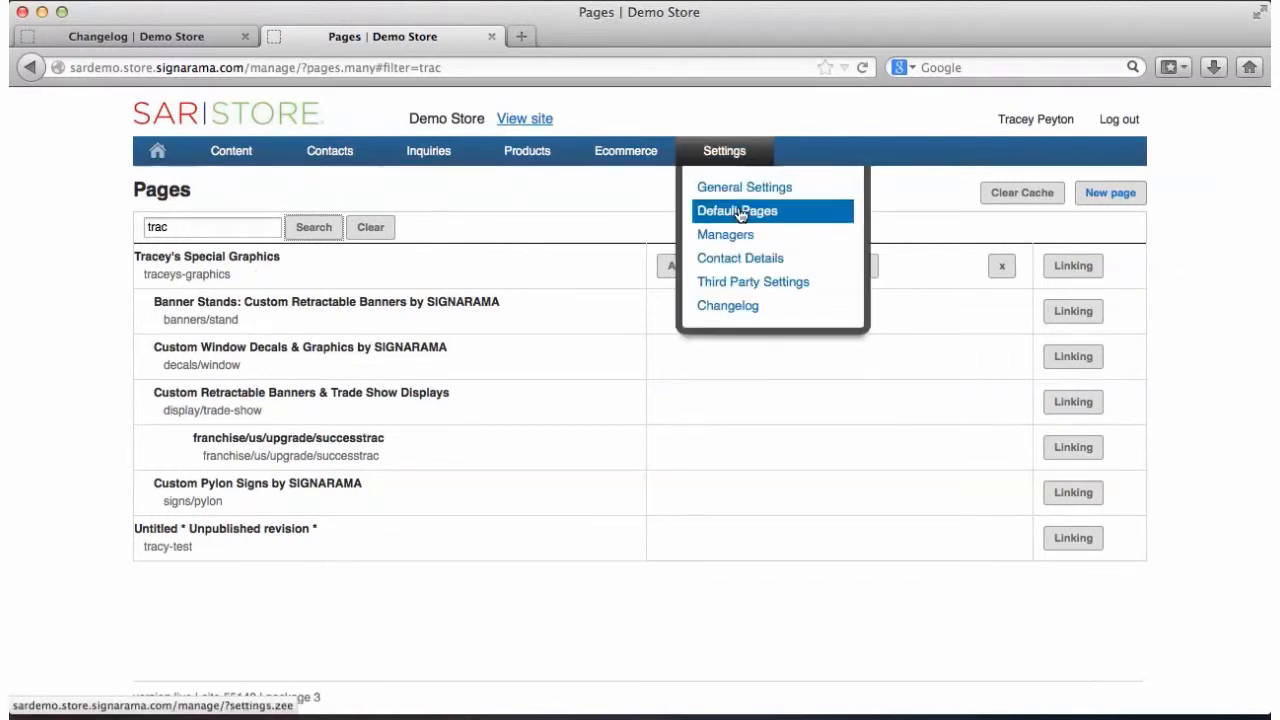
{"action": "left_click", "coordinate": [739, 213]}
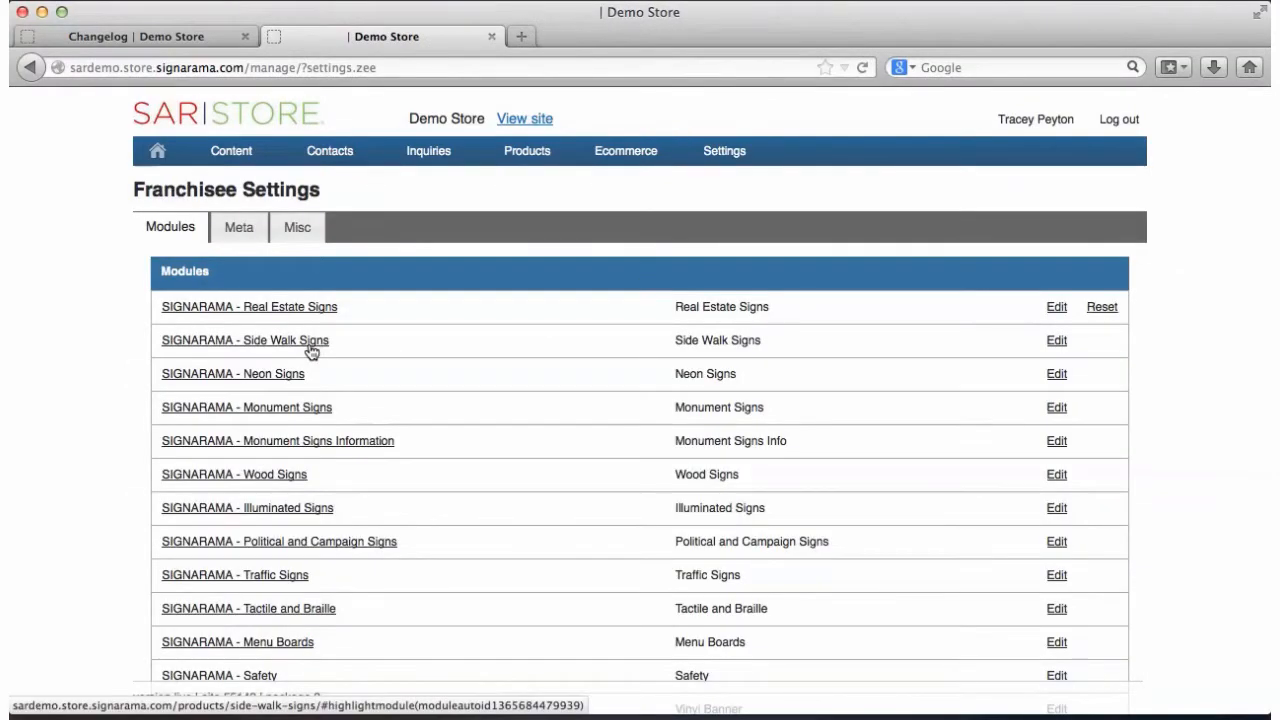
{"action": "scroll", "coordinate": [310, 348], "scroll_direction": "down", "scroll_amount": 10}
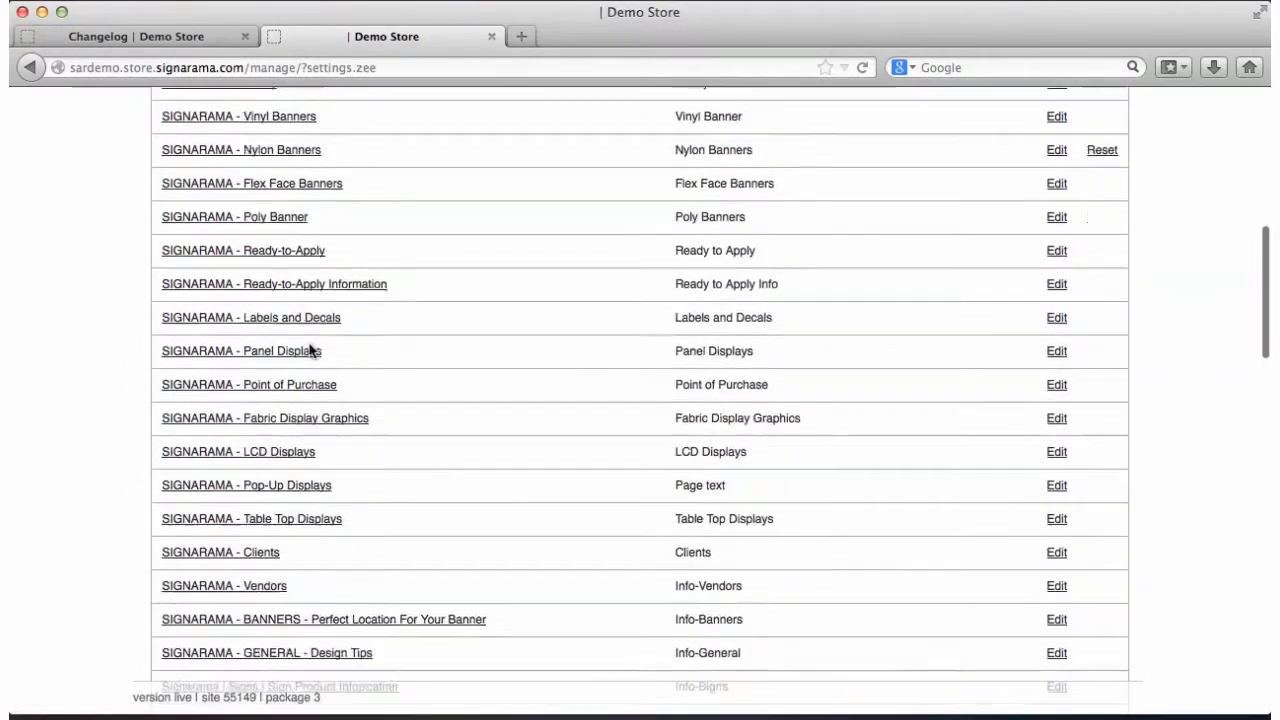
Find the Left Navigation Menu - Store Site module in the franchisee modules list and open it for editing.
{"action": "scroll", "coordinate": [310, 348], "scroll_direction": "down", "scroll_amount": 6}
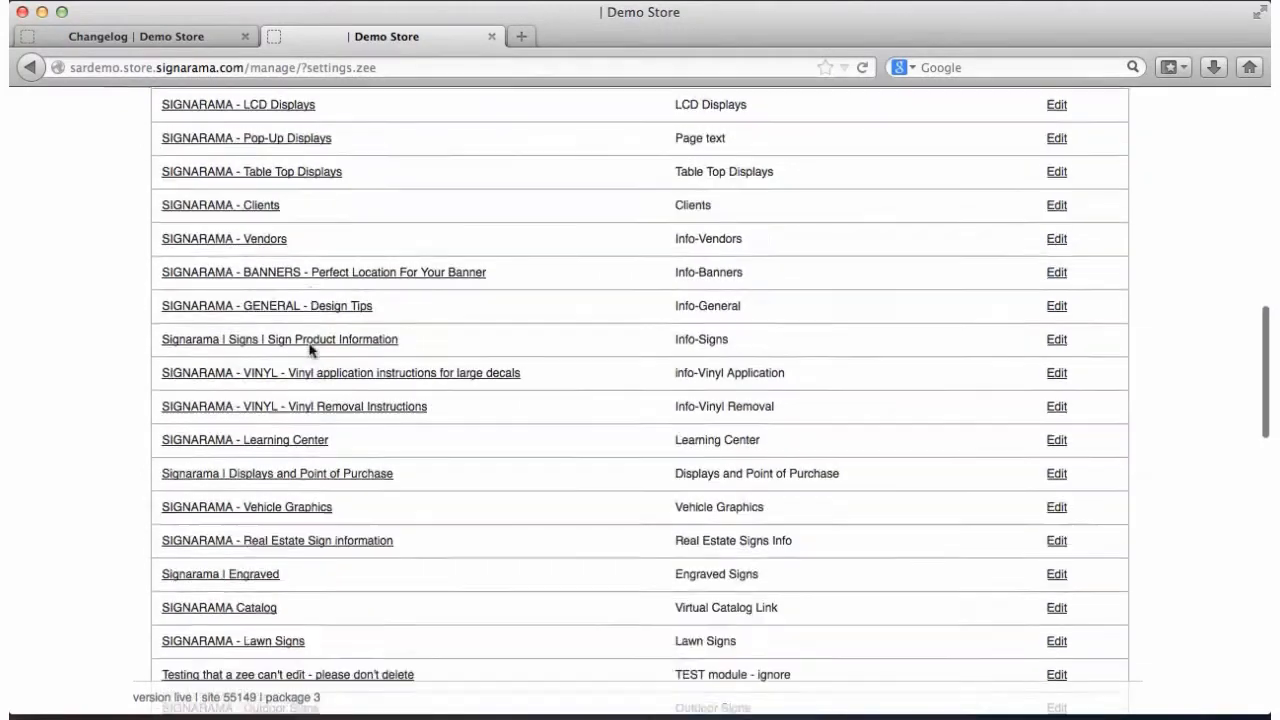
{"action": "scroll", "coordinate": [310, 348], "scroll_direction": "down", "scroll_amount": 10}
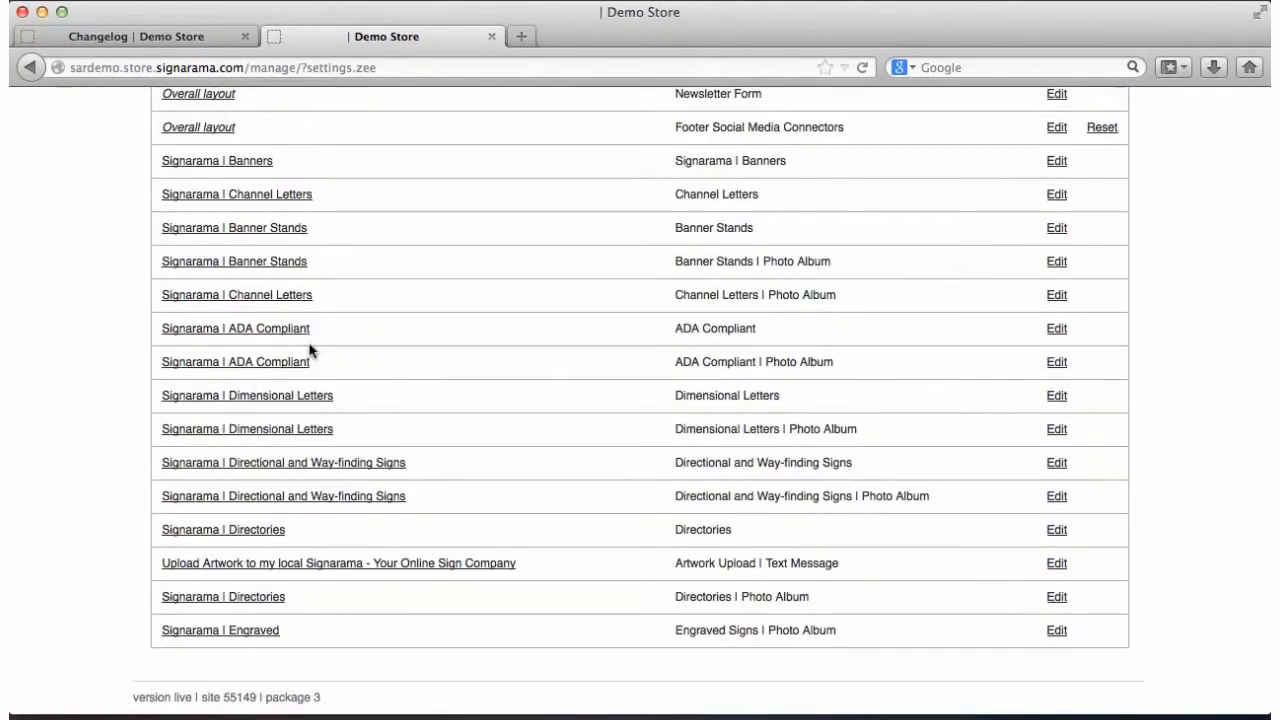
{"action": "scroll", "coordinate": [788, 310], "scroll_direction": "up", "scroll_amount": 4}
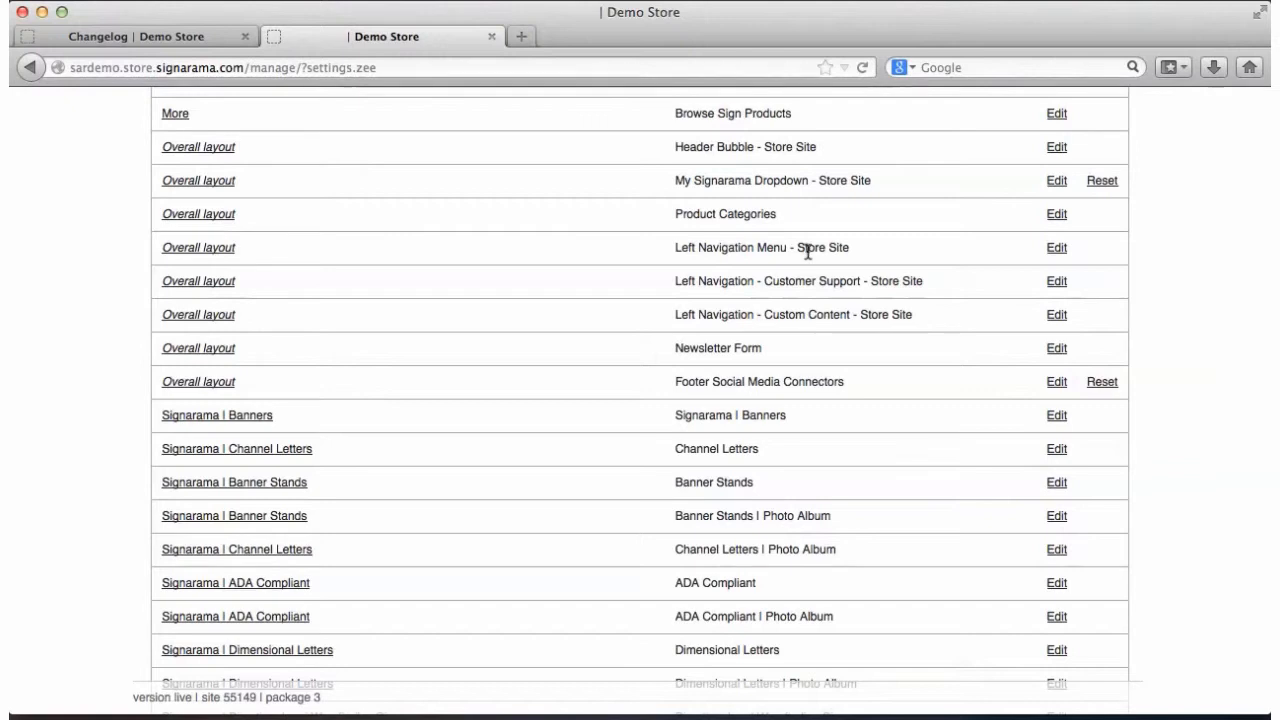
{"action": "left_click", "coordinate": [1060, 249]}
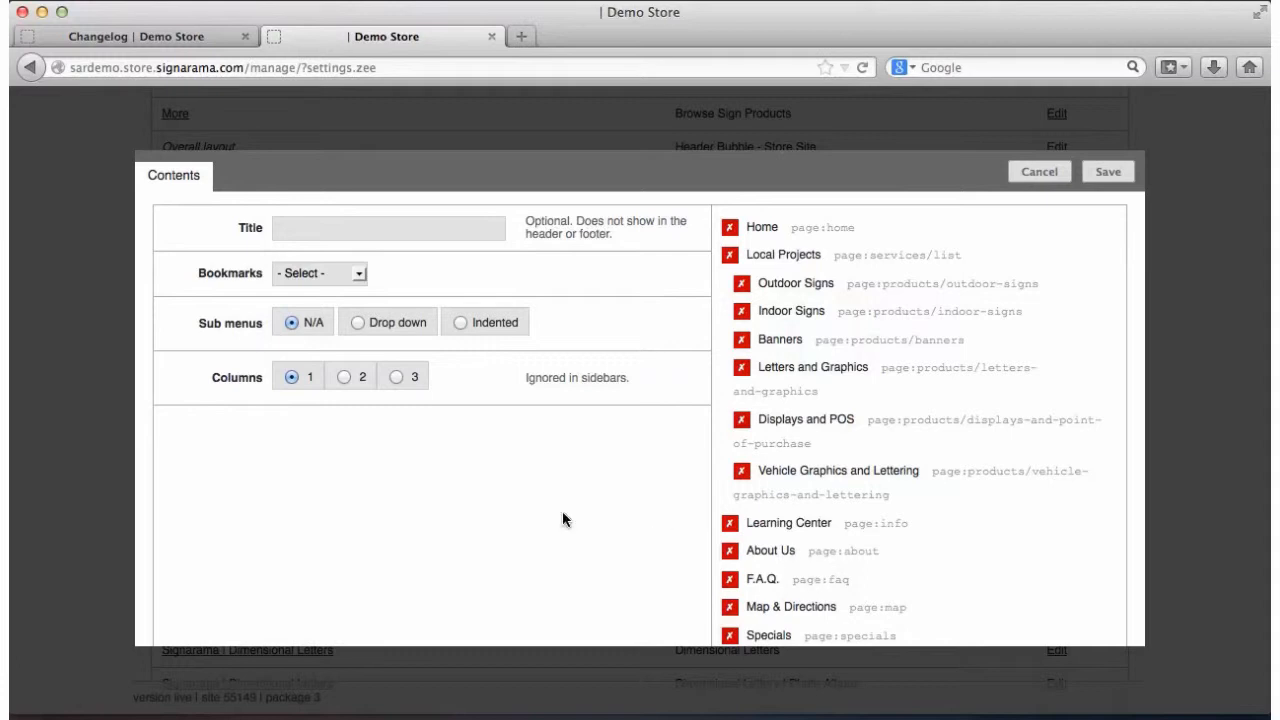
Insert a Page bookmark for the owner's Special Graphics page into the left navigation menu.
{"action": "left_click", "coordinate": [359, 278]}
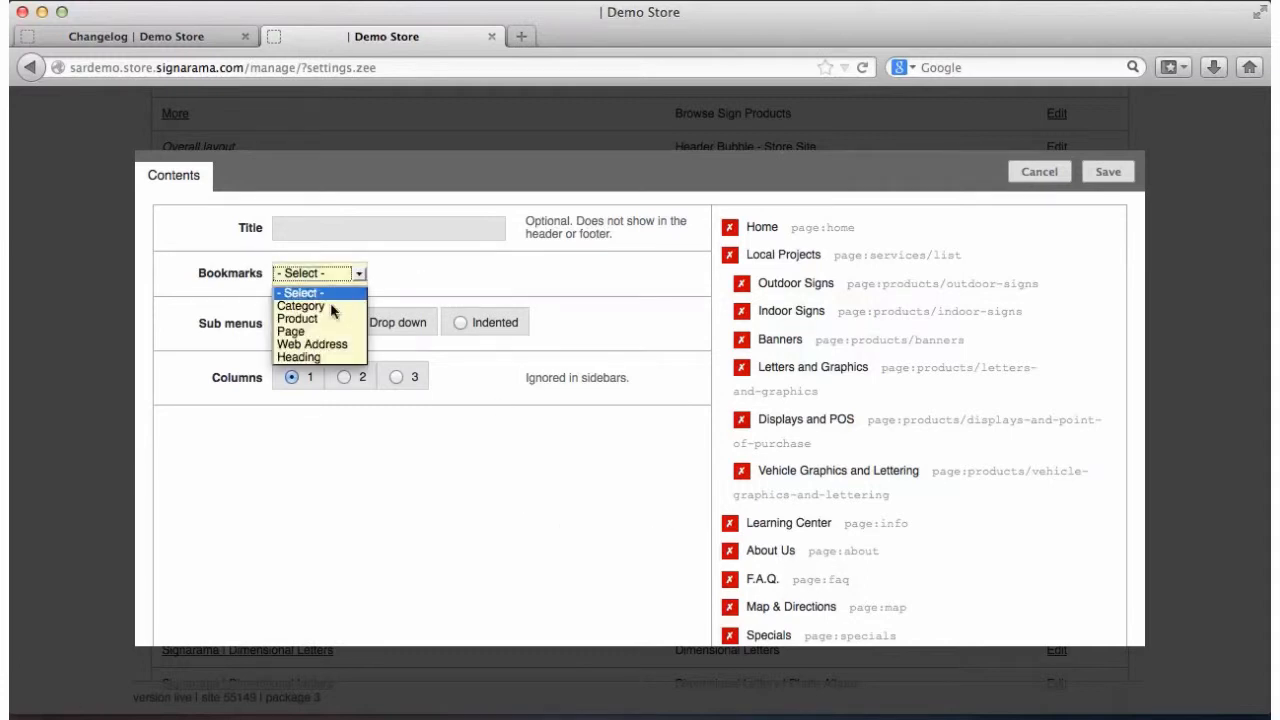
{"action": "left_click", "coordinate": [297, 333]}
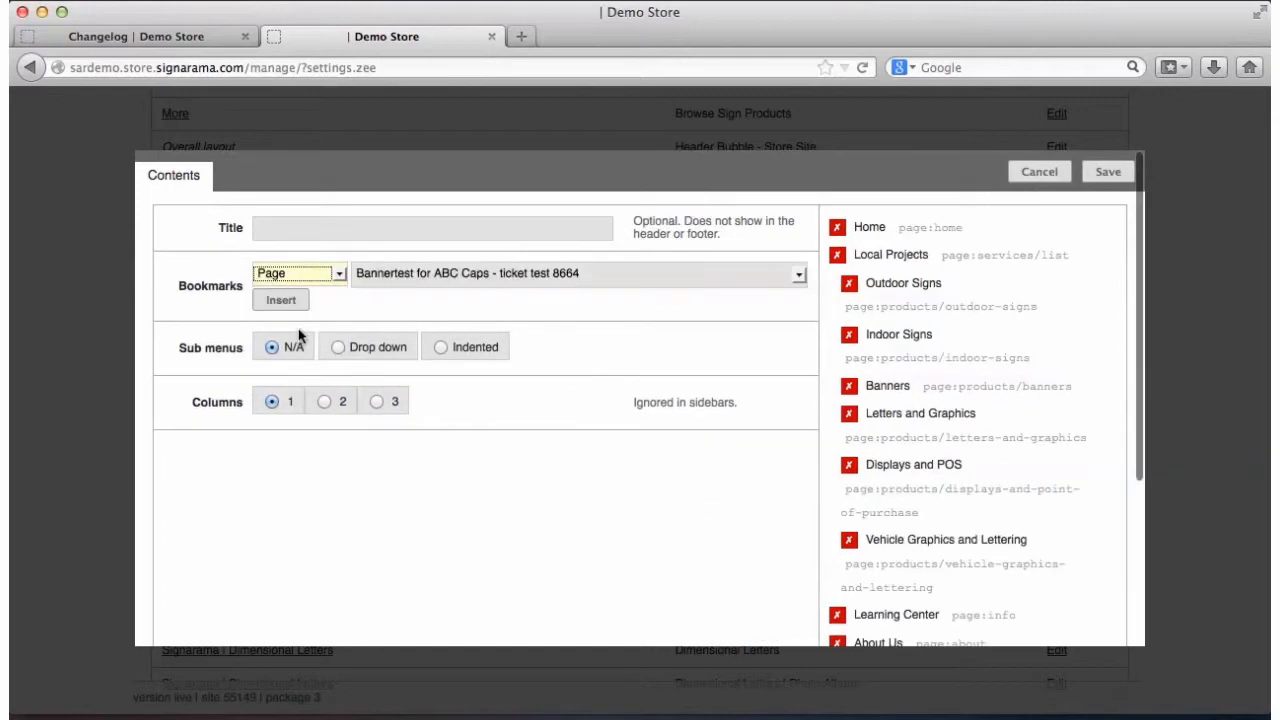
{"action": "left_click", "coordinate": [797, 276]}
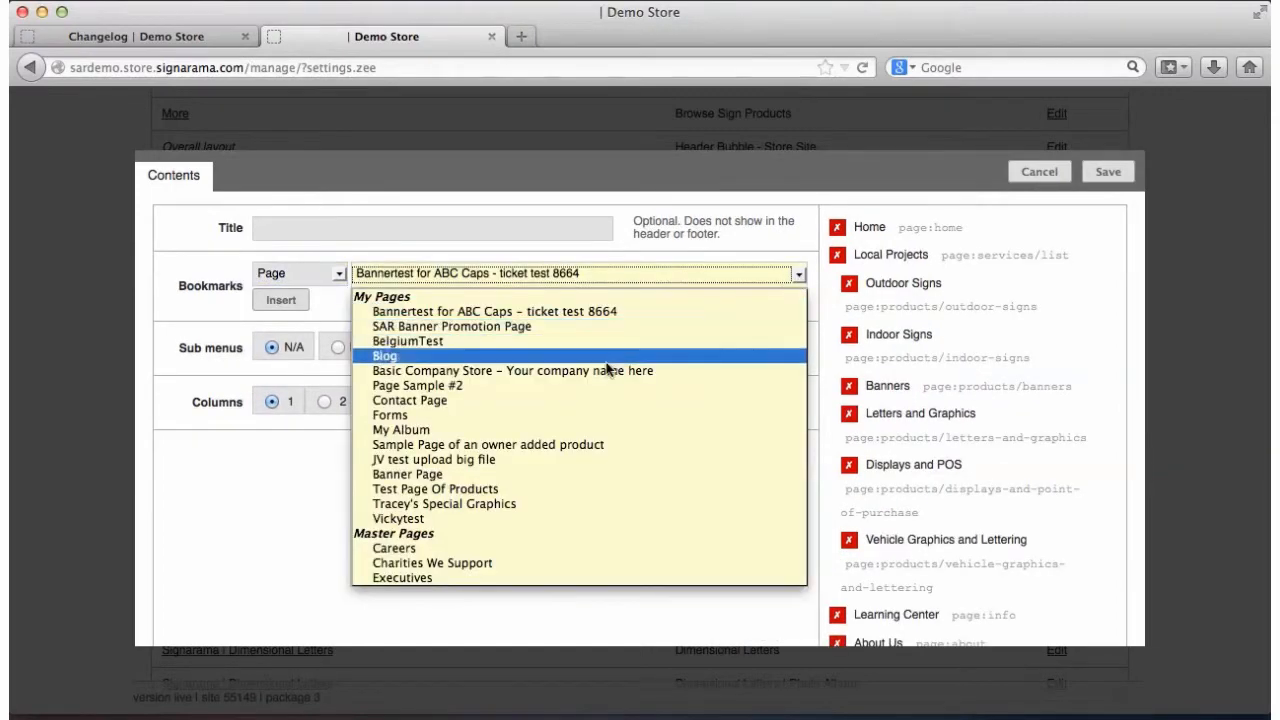
{"action": "left_click", "coordinate": [500, 503]}
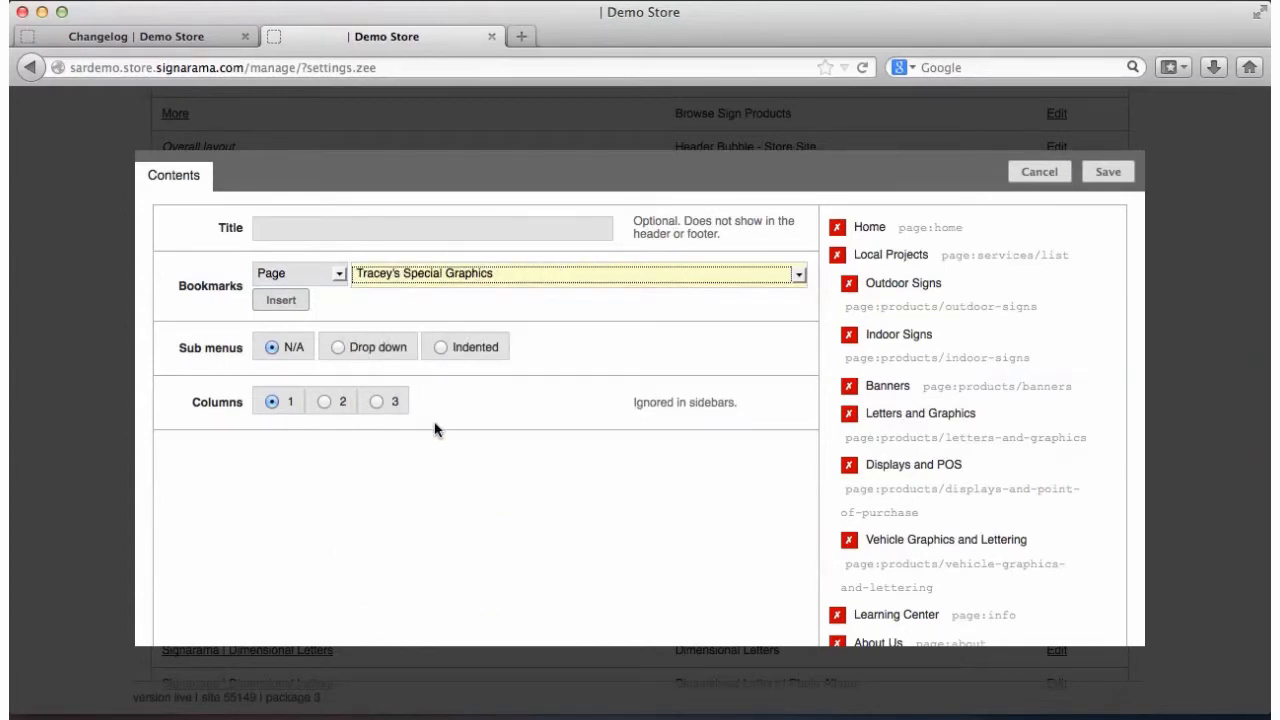
{"action": "left_click", "coordinate": [288, 302]}
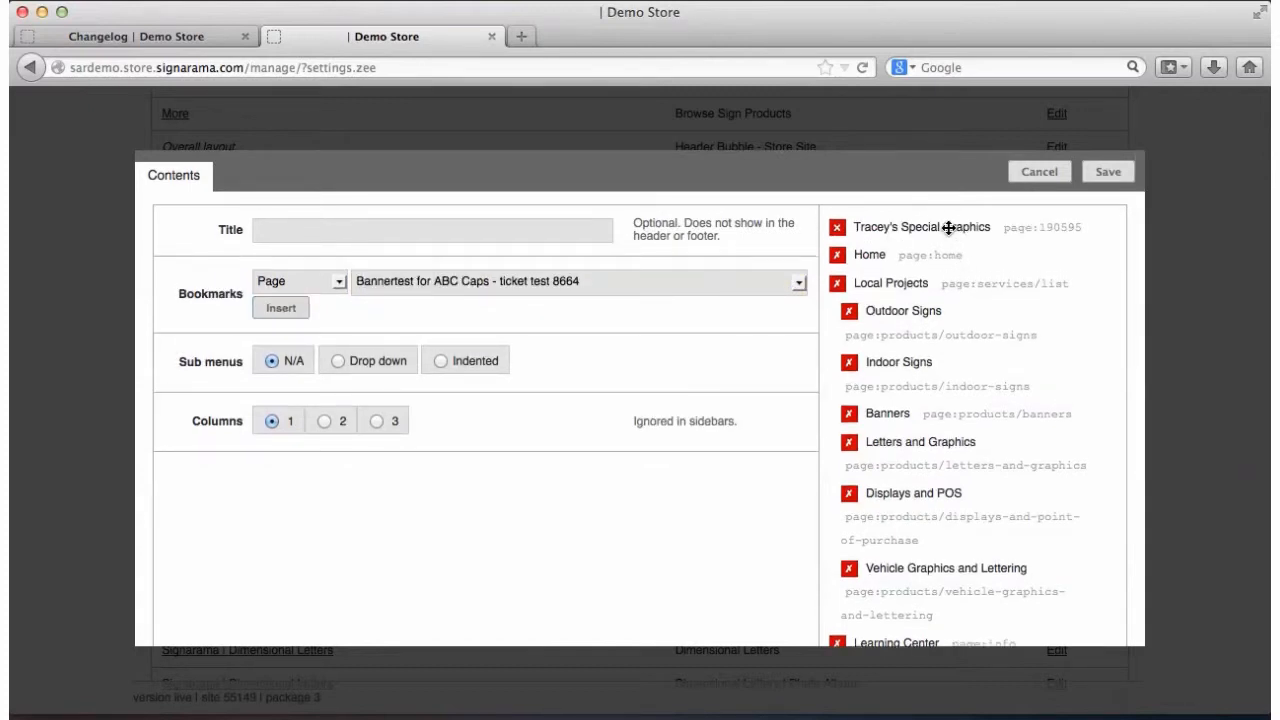
Place the Special Graphics bookmark directly below Home as a top-level item, trying it indented under Home first, and save the menu.
{"action": "left_click_drag", "start_coordinate": [948, 227], "coordinate": [957, 254]}
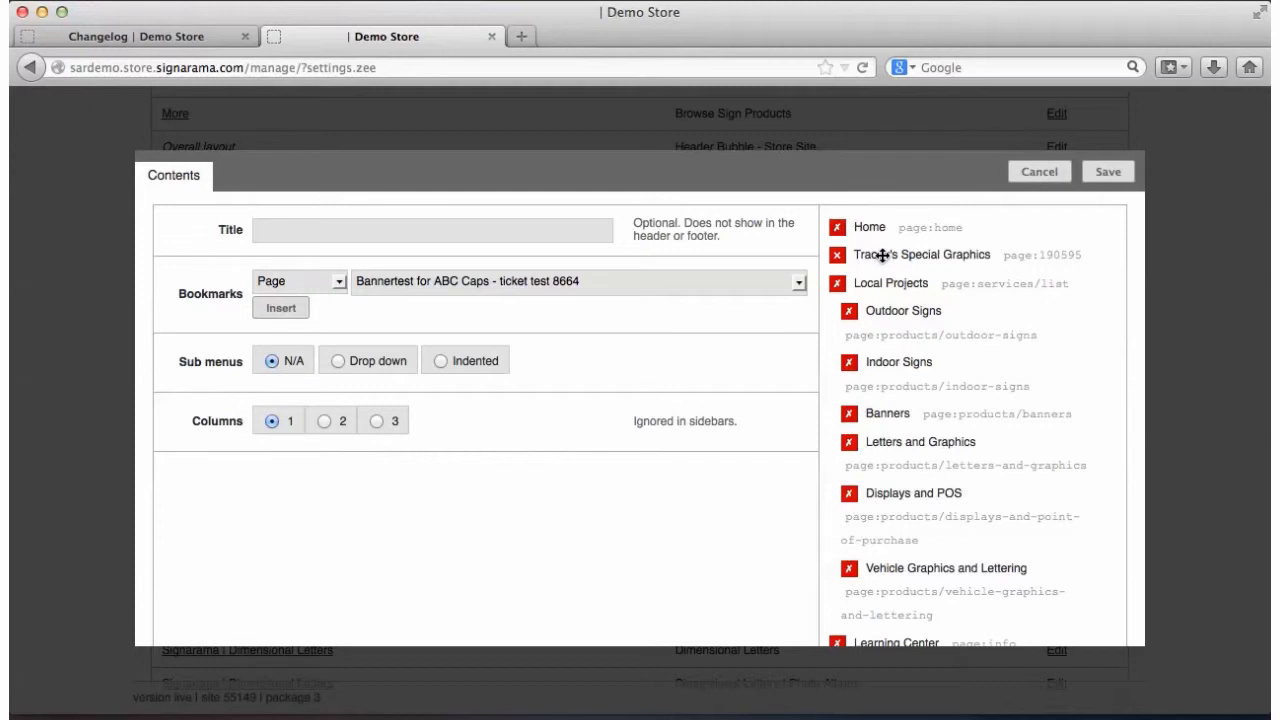
{"action": "left_click_drag", "start_coordinate": [883, 256], "coordinate": [924, 253]}
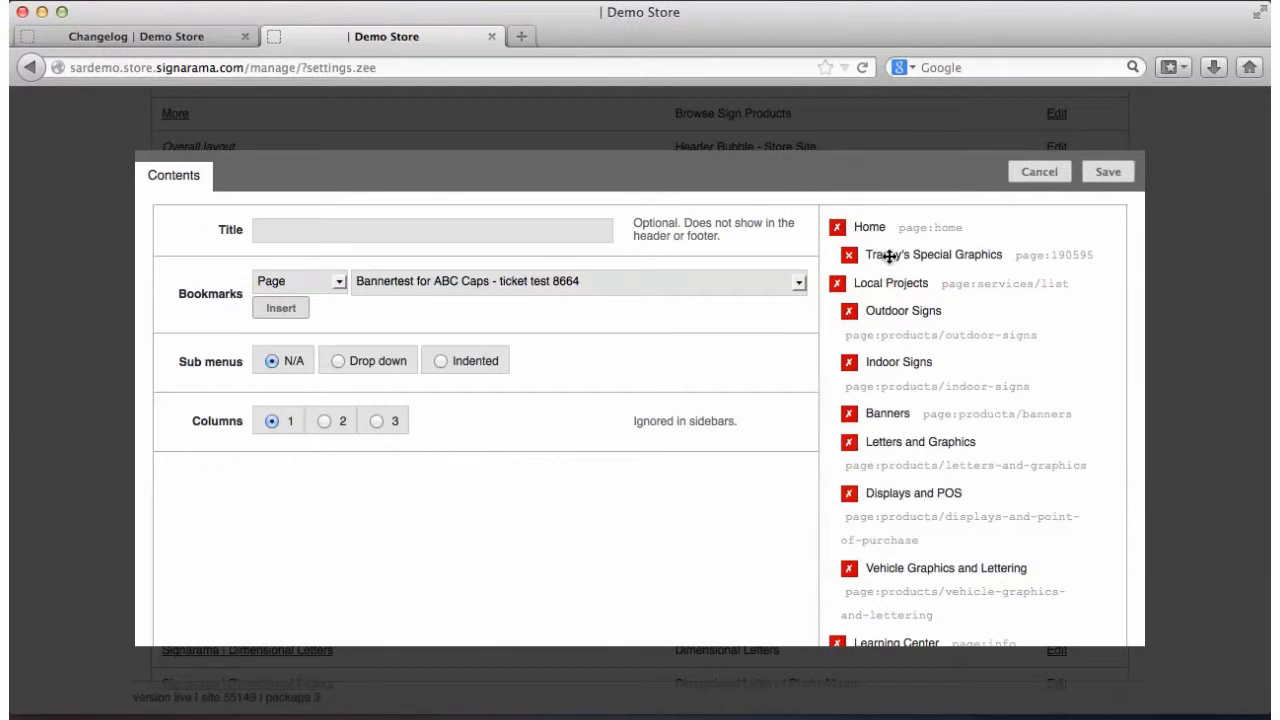
{"action": "left_click_drag", "start_coordinate": [889, 257], "coordinate": [884, 256]}
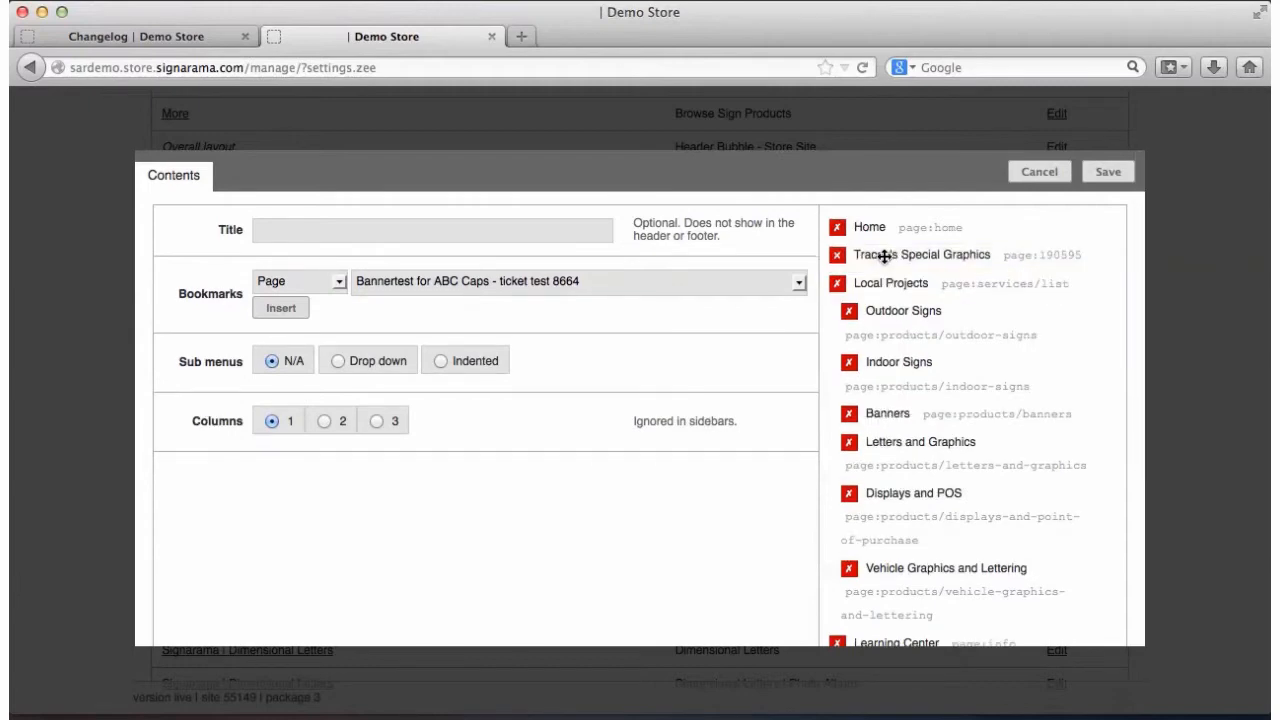
{"action": "left_click", "coordinate": [1108, 174]}
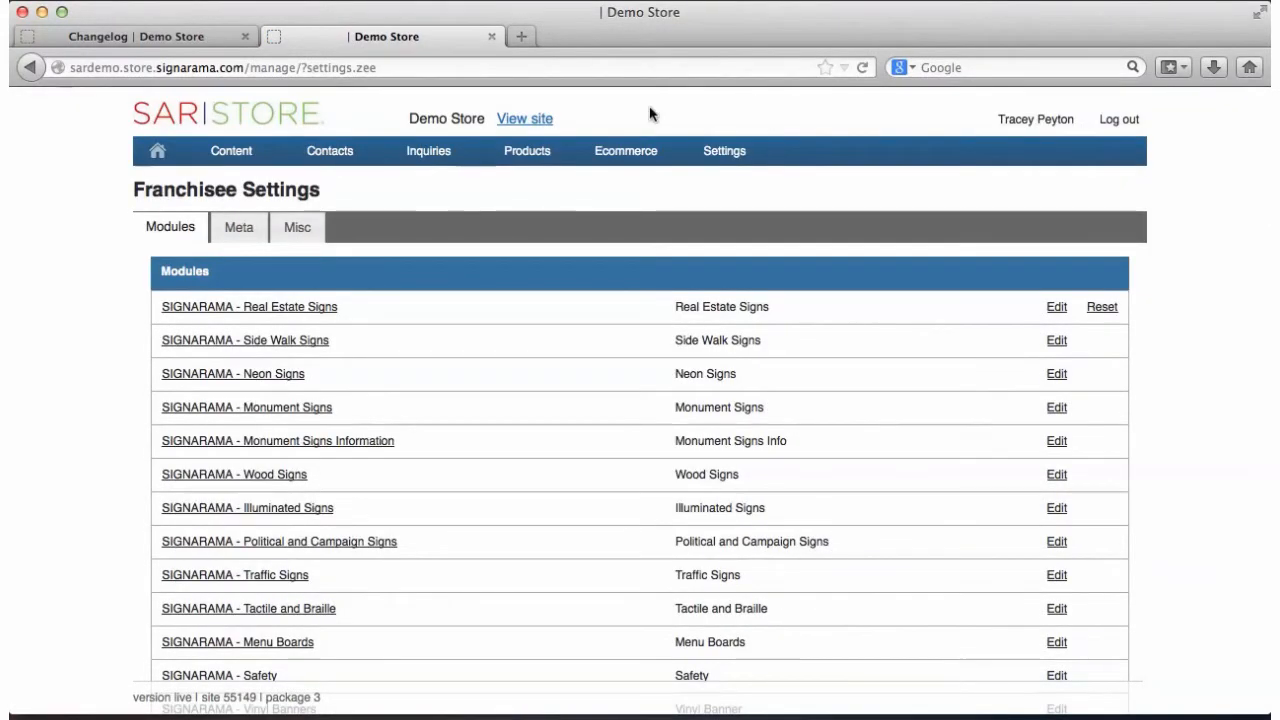
View the store site and open the Special Graphics page from its navigation menu.
{"action": "left_click", "coordinate": [520, 120]}
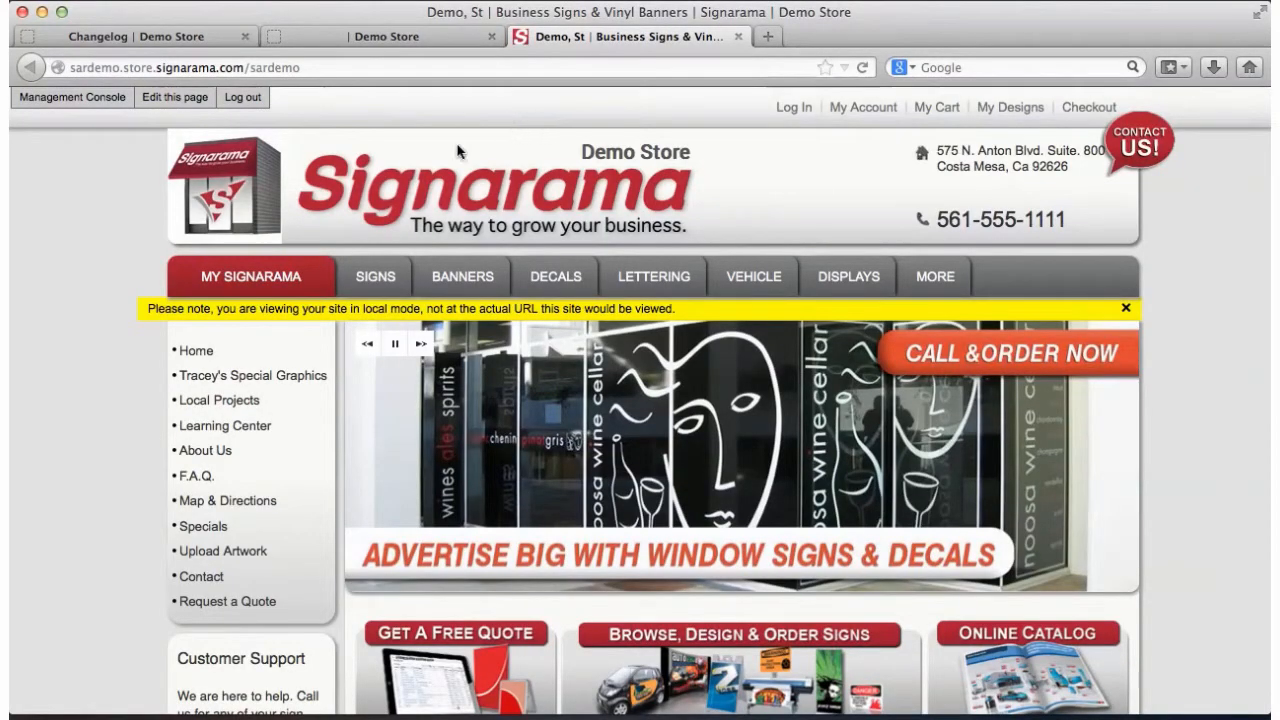
{"action": "left_click", "coordinate": [213, 386]}
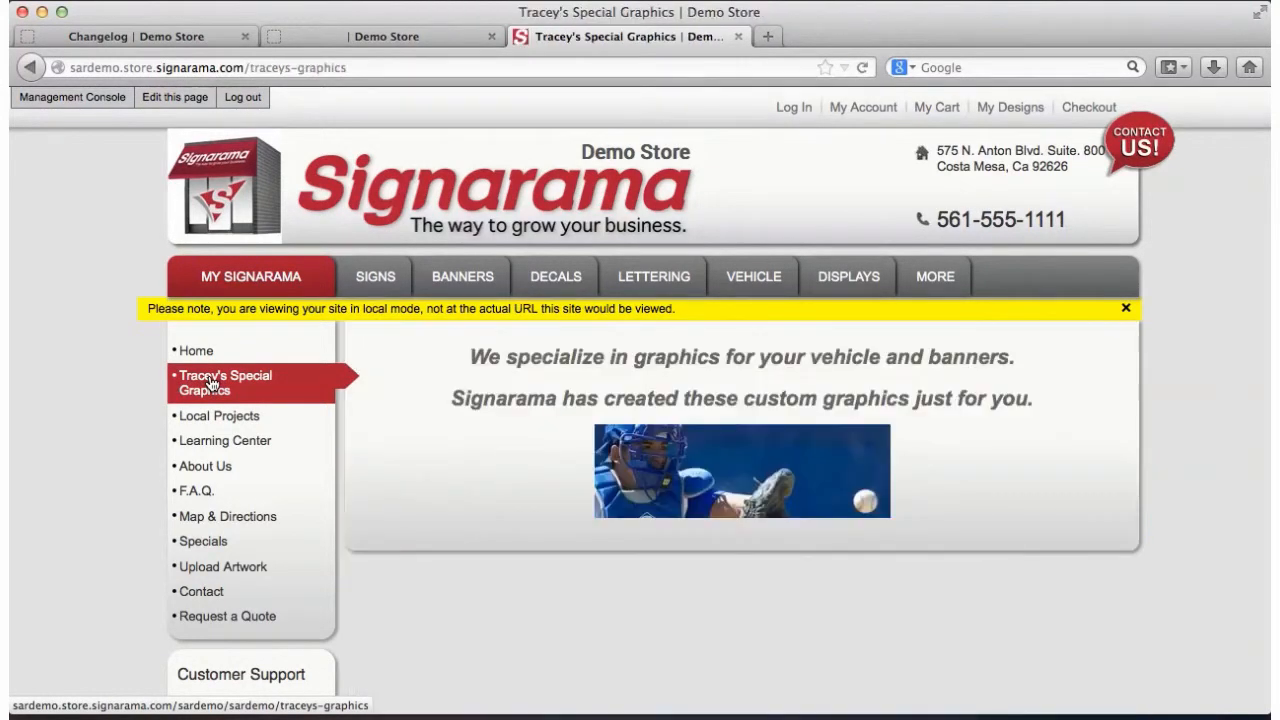